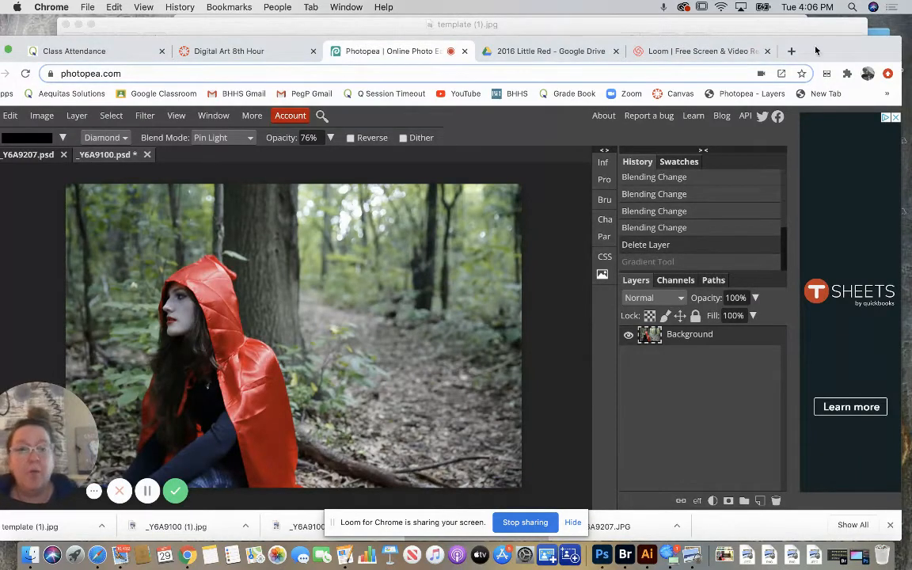
# Expand the browser window to full screen and duplicate the Background layer of the red-cape photo
pyautogui.moveTo(734, 40); pyautogui.dragTo(779, 19)
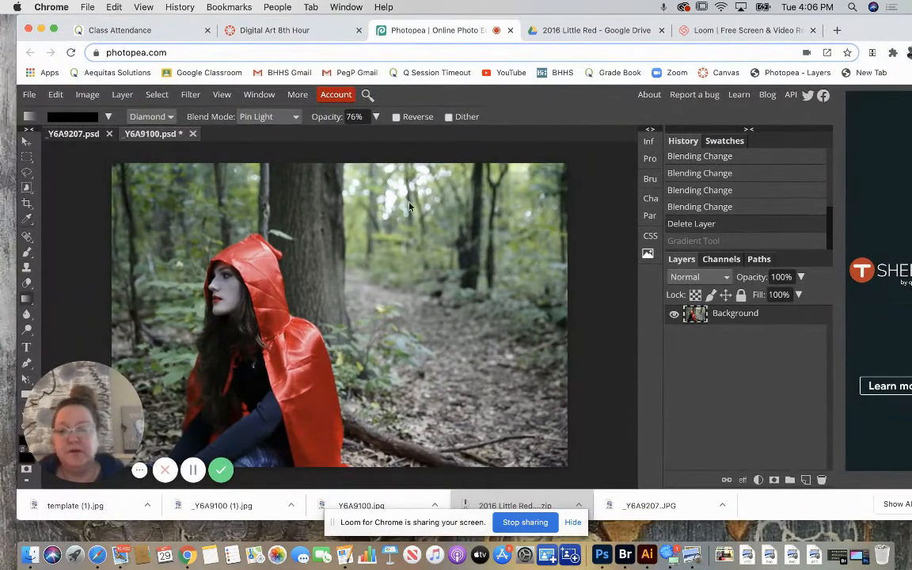
pyautogui.click(35, 376)
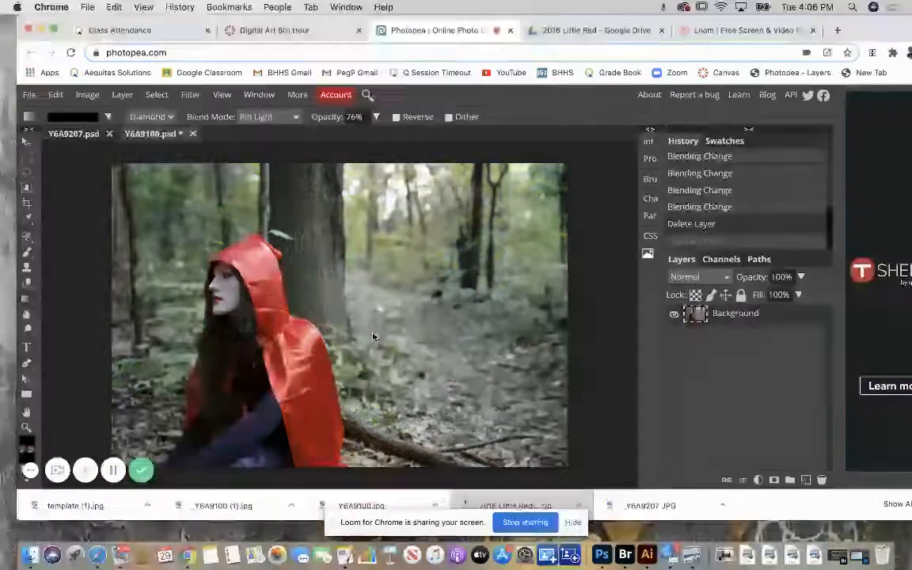
pyautogui.click(53, 29)
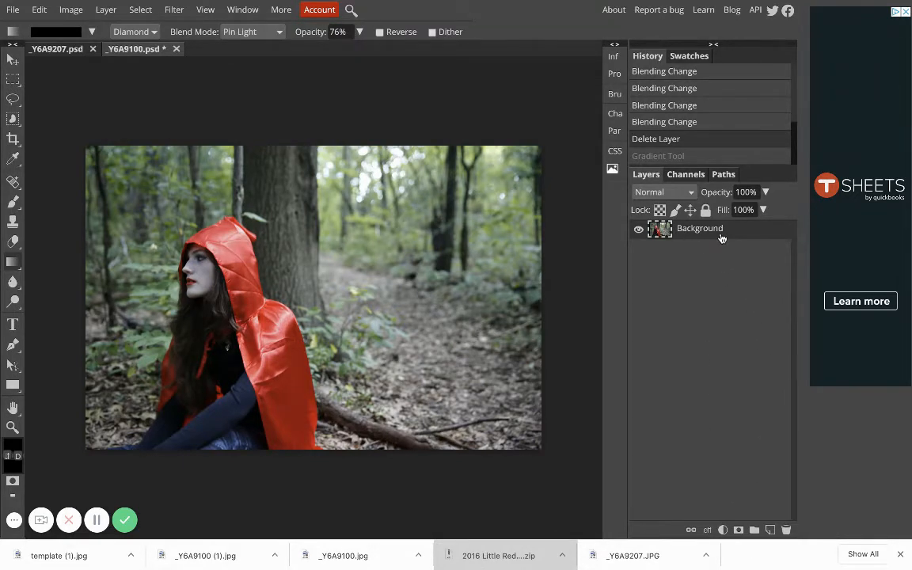
pyautogui.moveTo(722, 237); pyautogui.dragTo(770, 528)
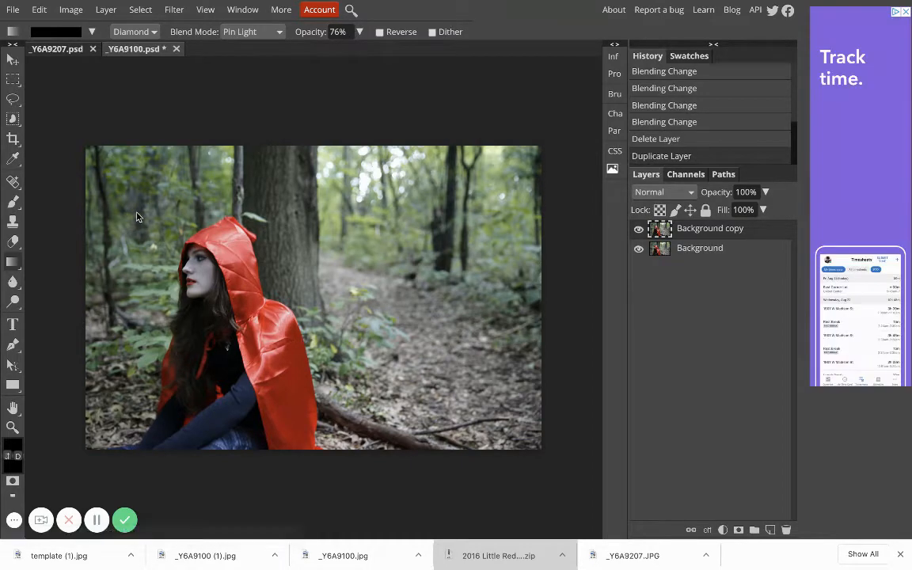
# Choose the Gradient Tool with the blue, red and yellow preset and the Linear gradient type
pyautogui.rightClick(16, 262)
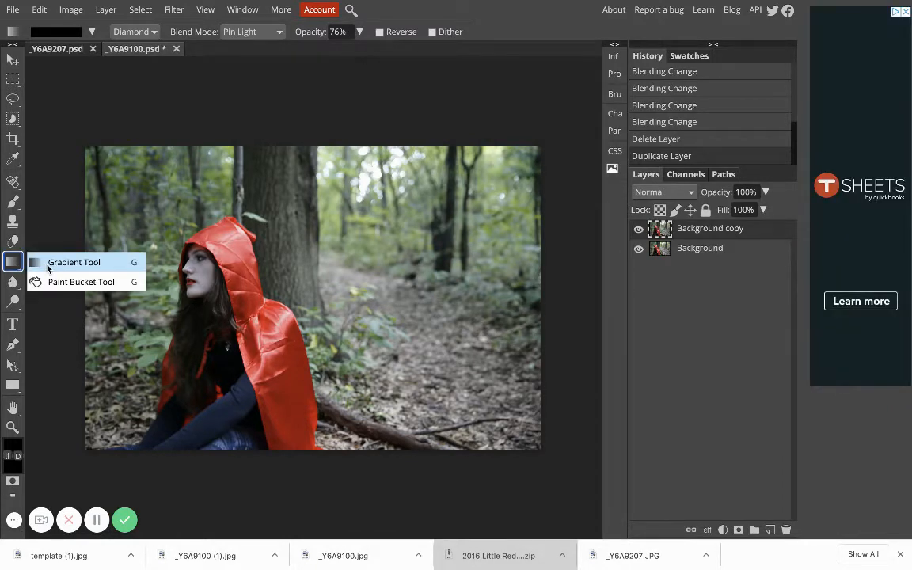
pyautogui.click(47, 266)
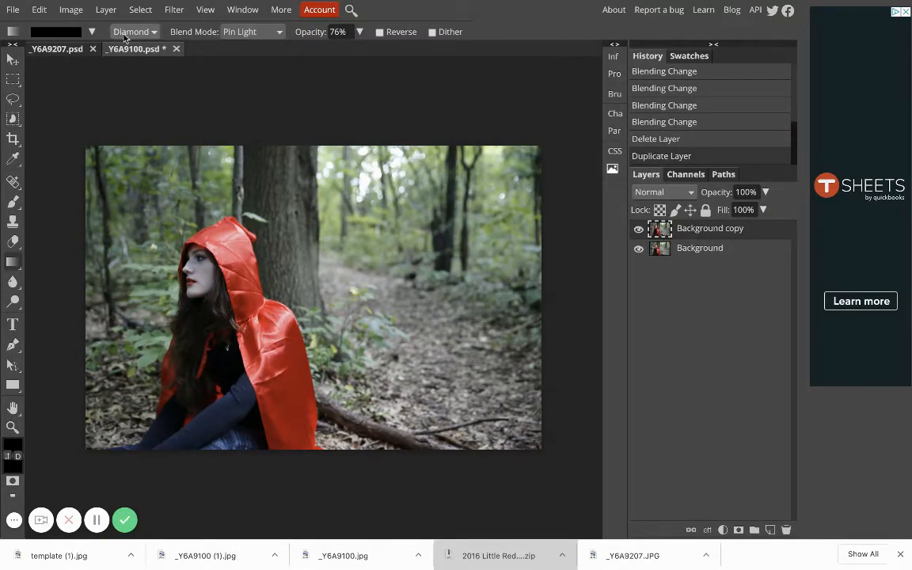
pyautogui.click(92, 32)
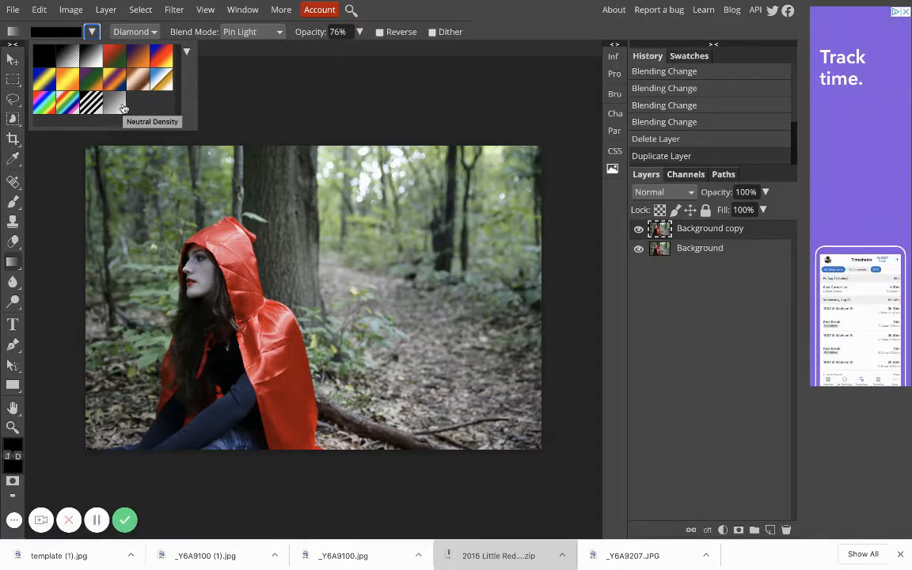
pyautogui.click(165, 62)
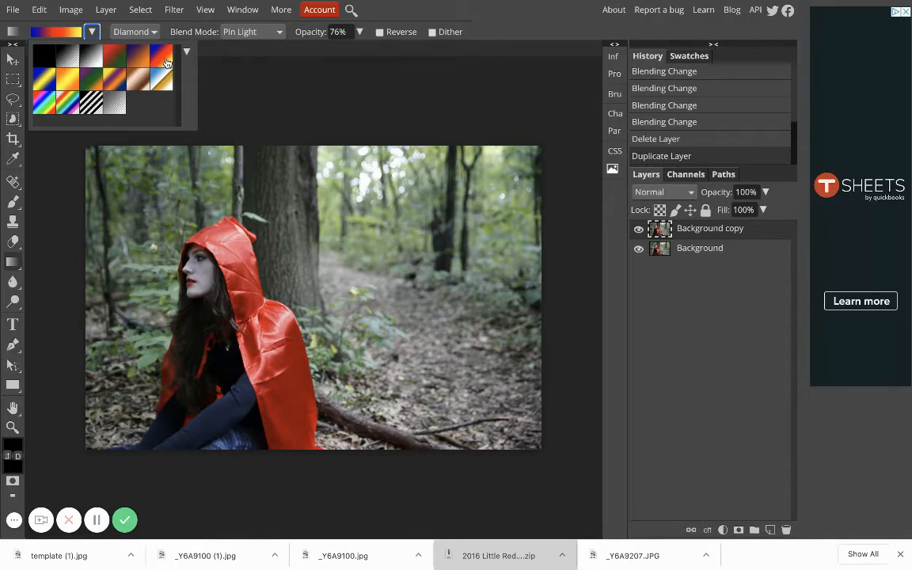
pyautogui.click(146, 33)
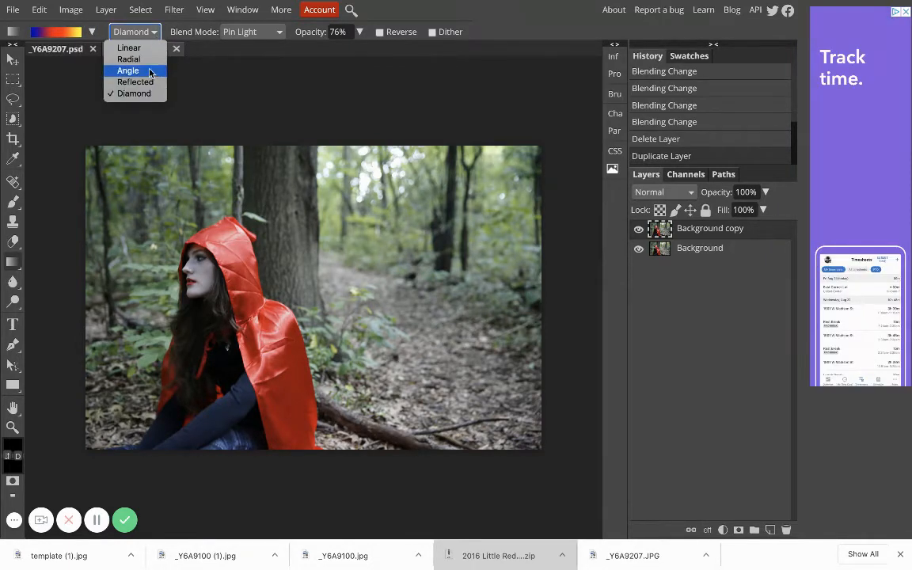
pyautogui.click(145, 52)
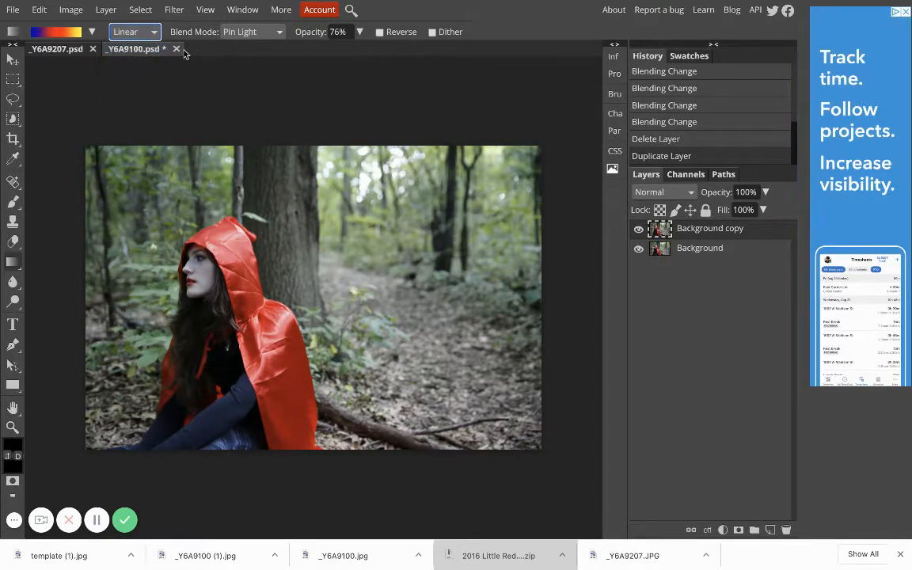
# Try a diagonal linear gradient across the duplicated layer in Normal blend mode at 100% opacity, and undo it
pyautogui.click(269, 38)
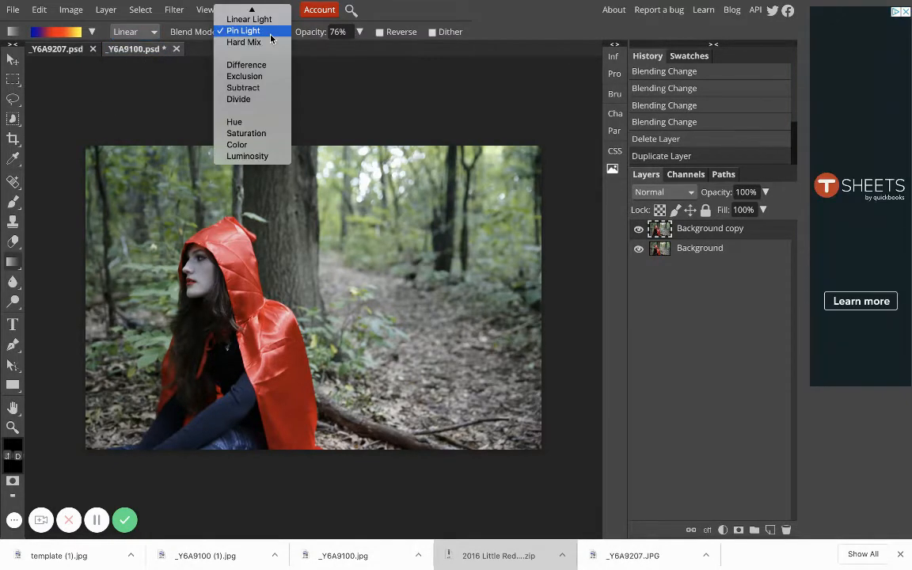
pyautogui.moveTo(260, 7)
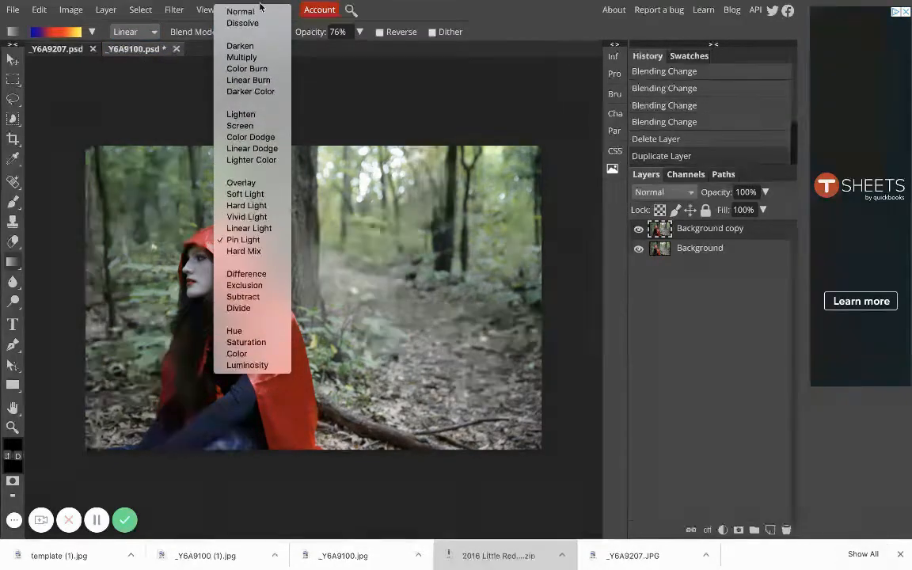
pyautogui.click(262, 10)
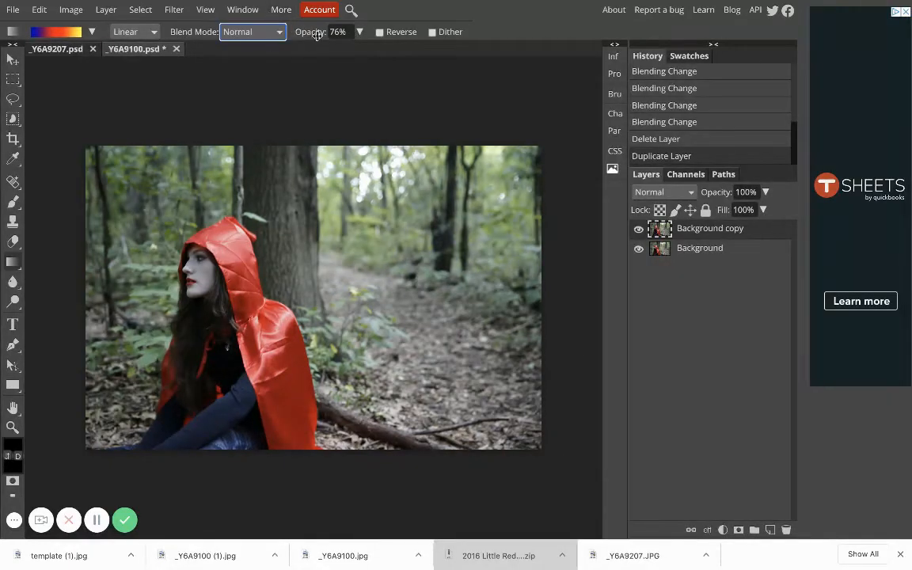
pyautogui.click(361, 34)
pyautogui.moveTo(351, 52); pyautogui.dragTo(399, 54)
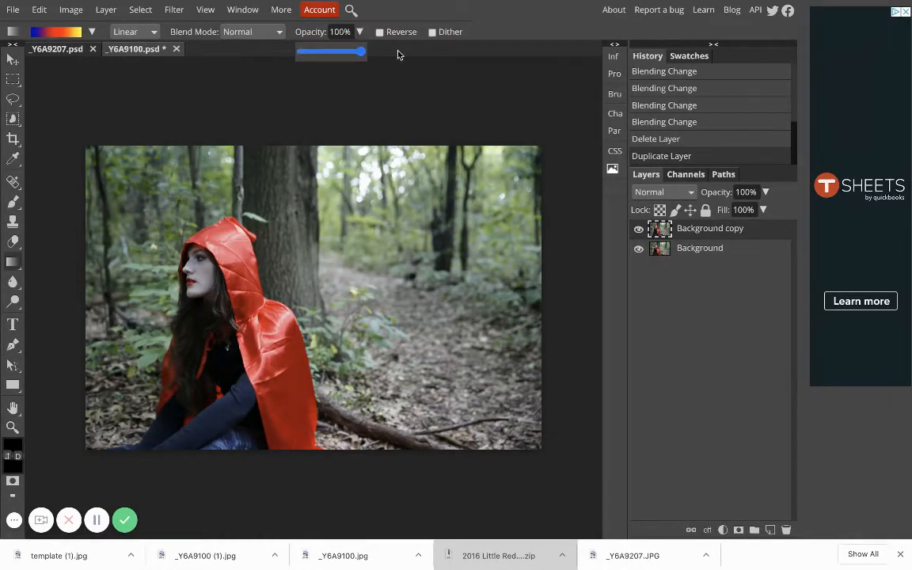
pyautogui.click(87, 148)
pyautogui.moveTo(87, 148); pyautogui.dragTo(477, 455)
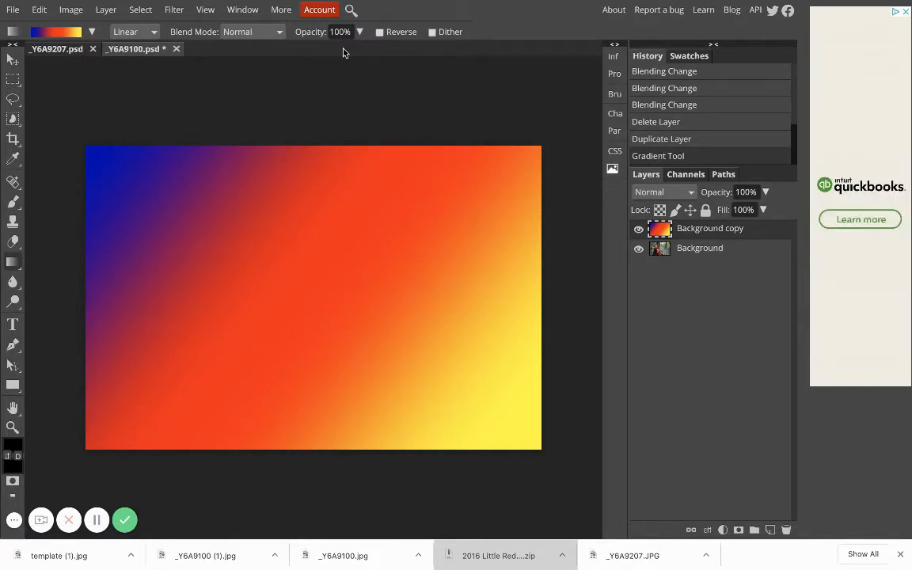
pyautogui.hotkey('ctrl', 'z')
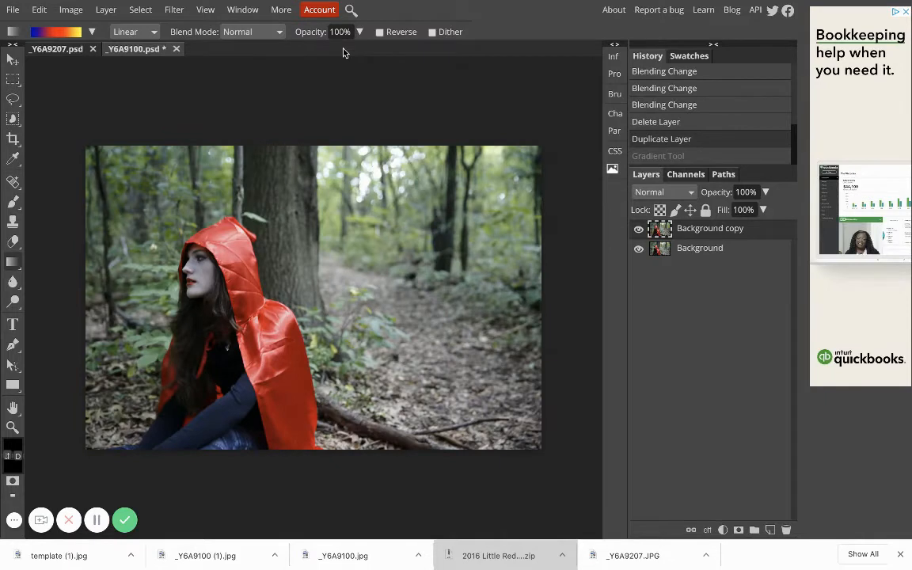
# Set the gradient opacity to 65%, try the diagonal linear gradient across the photo again, and undo it
pyautogui.click(360, 32)
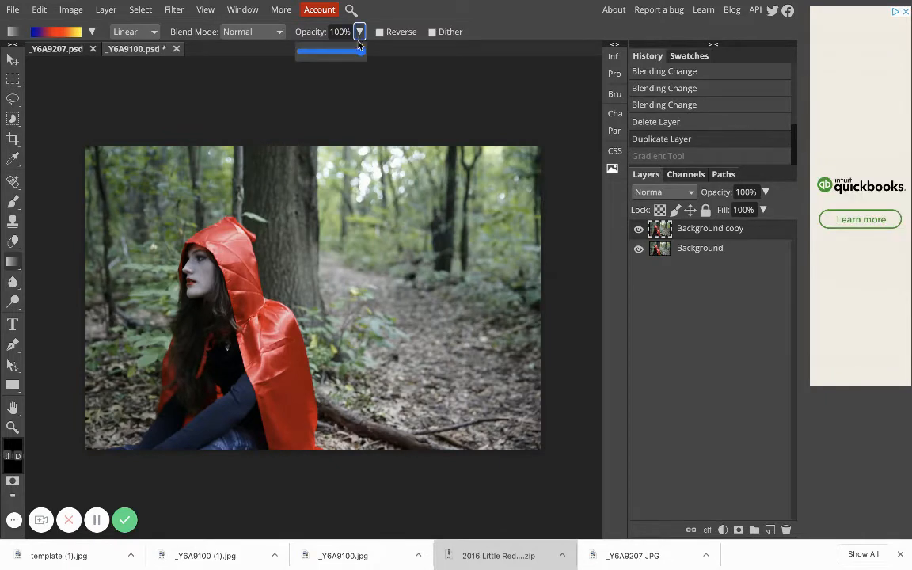
pyautogui.moveTo(361, 52); pyautogui.dragTo(337, 53)
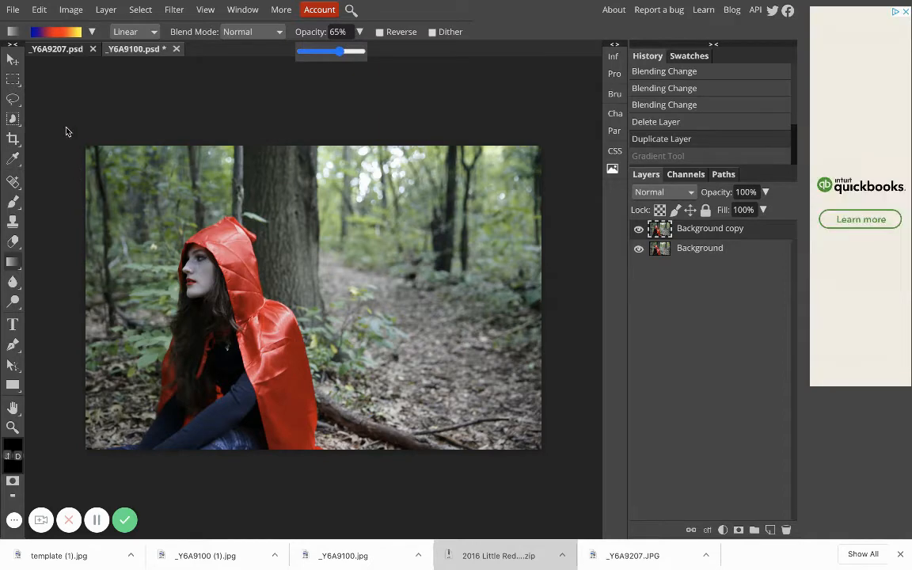
pyautogui.moveTo(67, 128); pyautogui.dragTo(460, 468)
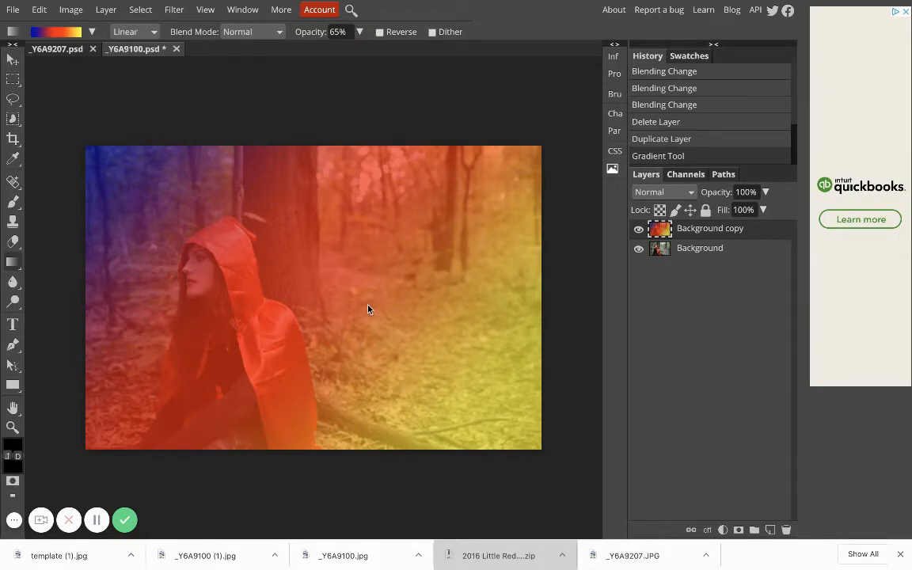
pyautogui.hotkey('ctrl', 'z')
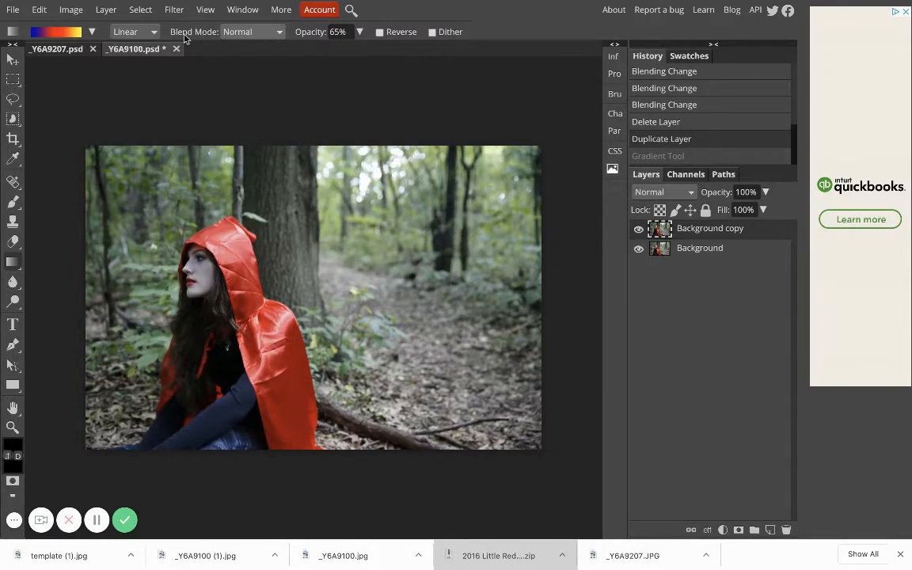
# Try a small and a large Diamond gradient centred on the woman's face, undoing each one
pyautogui.click(141, 32)
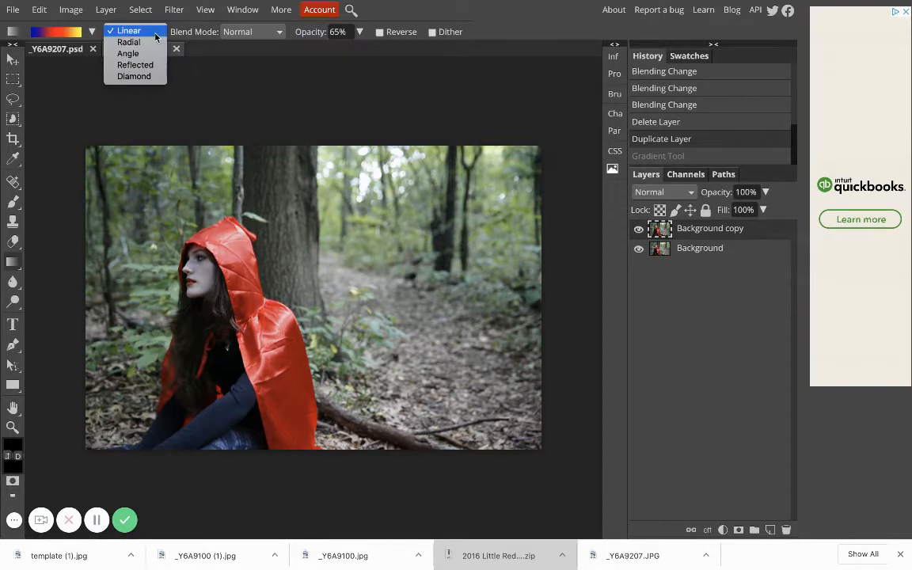
pyautogui.click(148, 76)
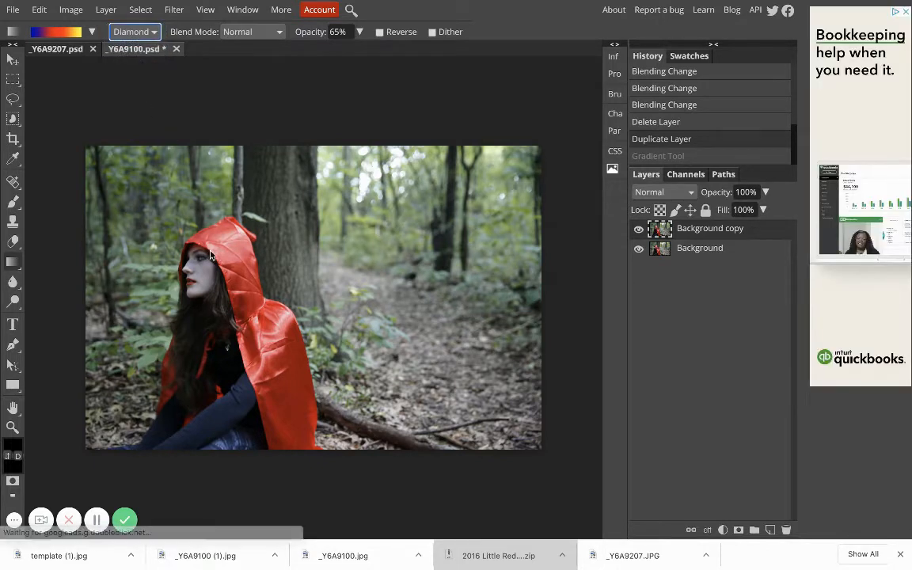
pyautogui.moveTo(289, 245); pyautogui.dragTo(308, 241)
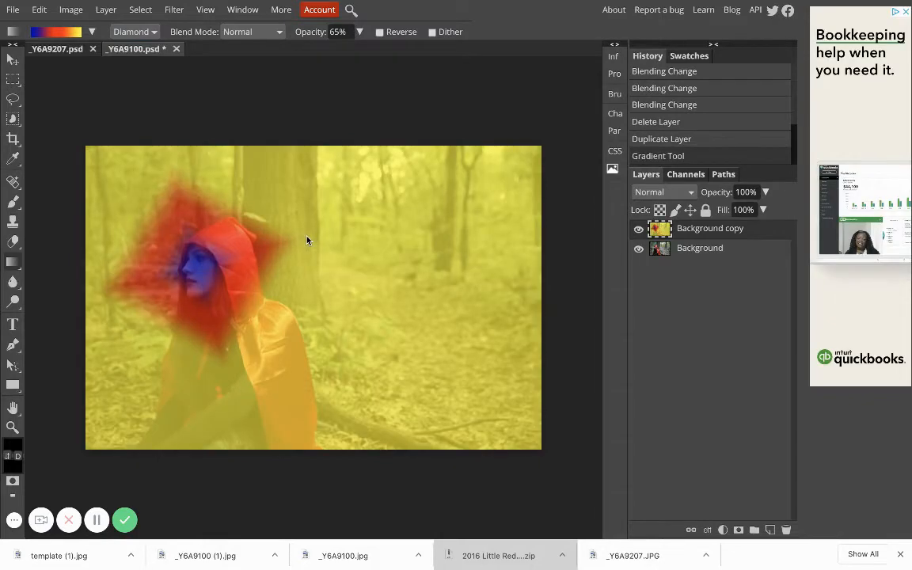
pyautogui.hotkey('ctrl', 'z')
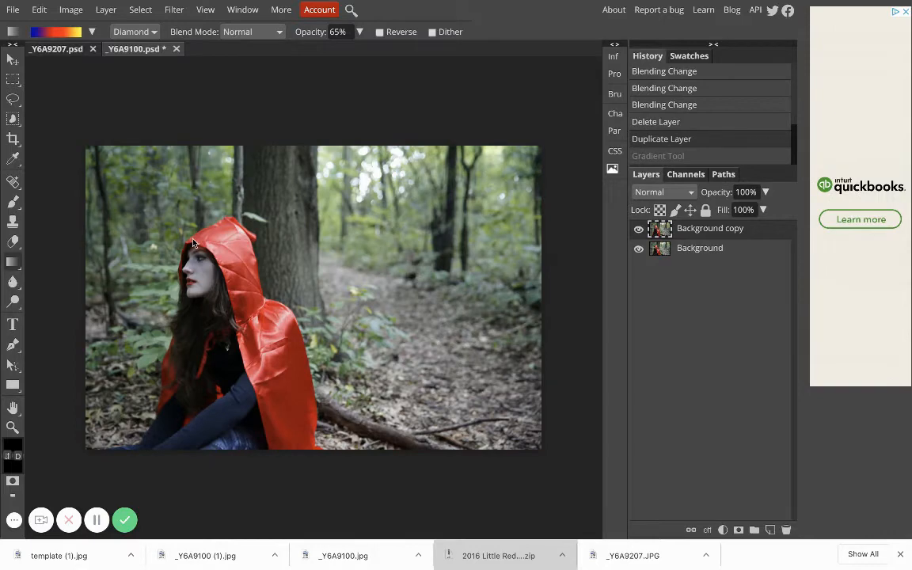
pyautogui.moveTo(206, 257); pyautogui.dragTo(562, 407)
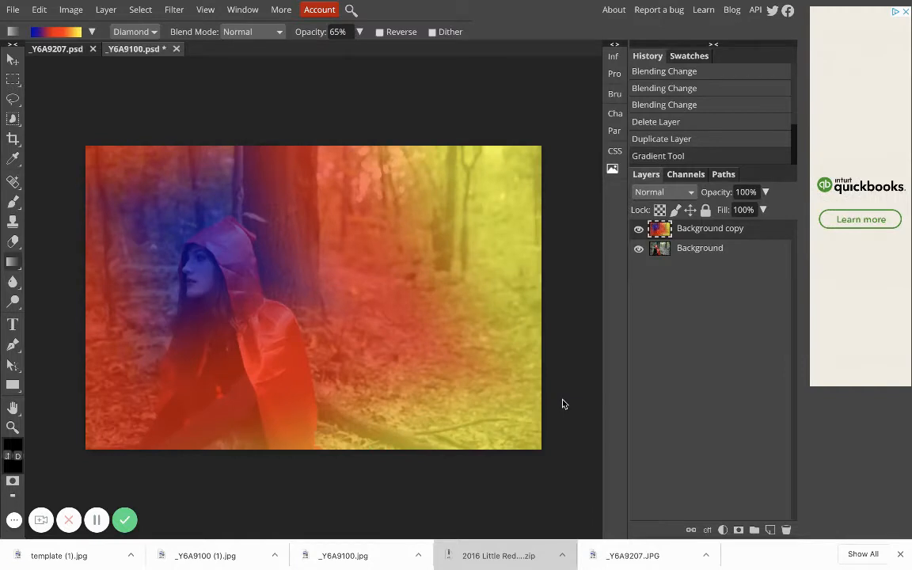
pyautogui.hotkey('ctrl', 'z')
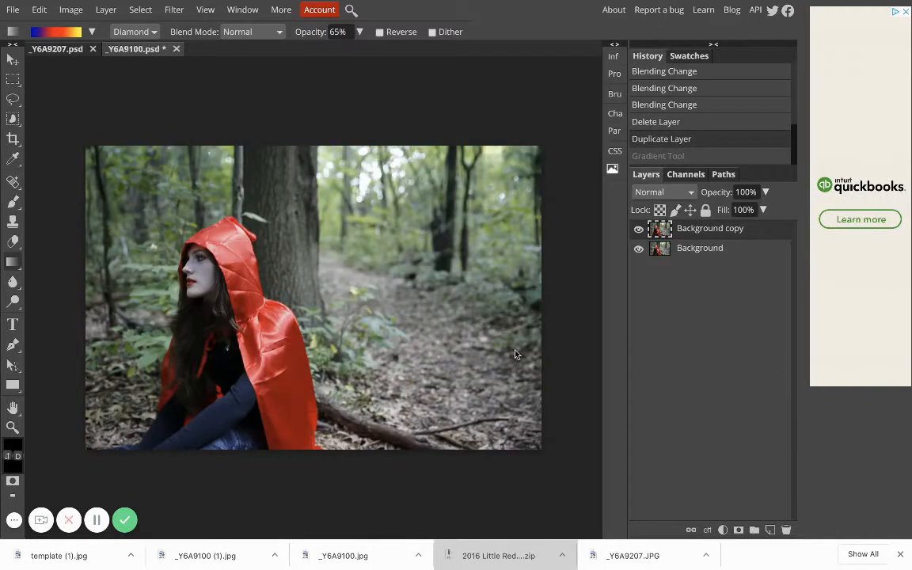
# Set the gradient blend mode to Overlay and try diamond gradients from the face and from the photo's upper edge, undoing both
pyautogui.click(269, 33)
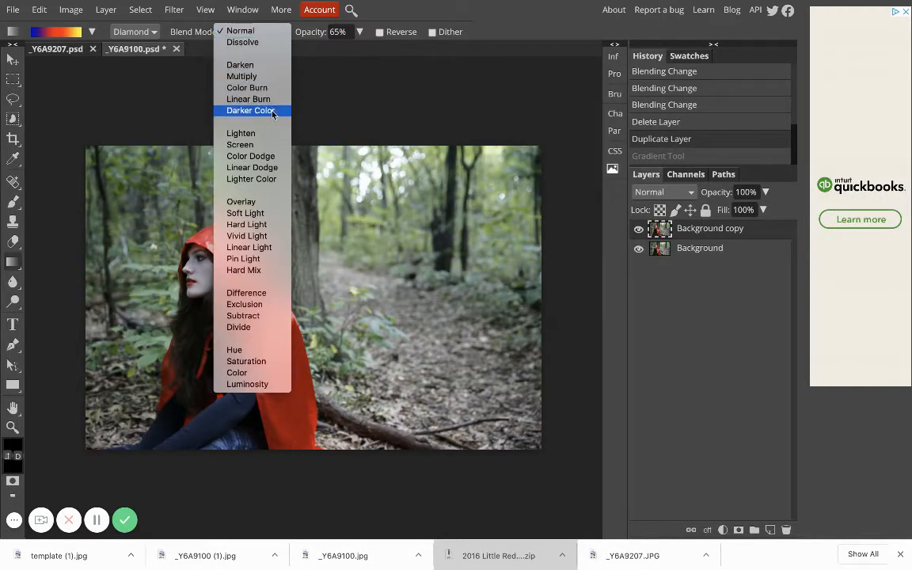
pyautogui.click(265, 200)
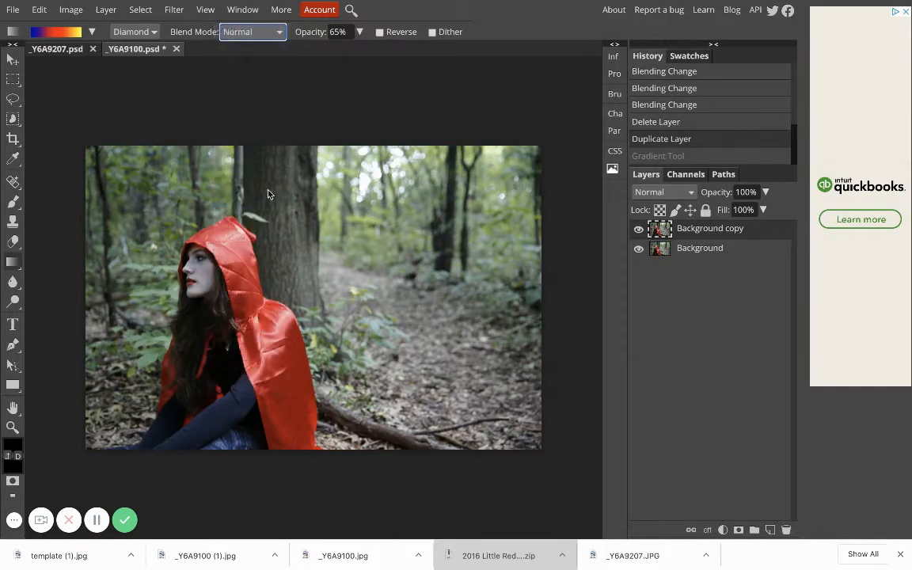
pyautogui.moveTo(221, 287); pyautogui.dragTo(454, 315)
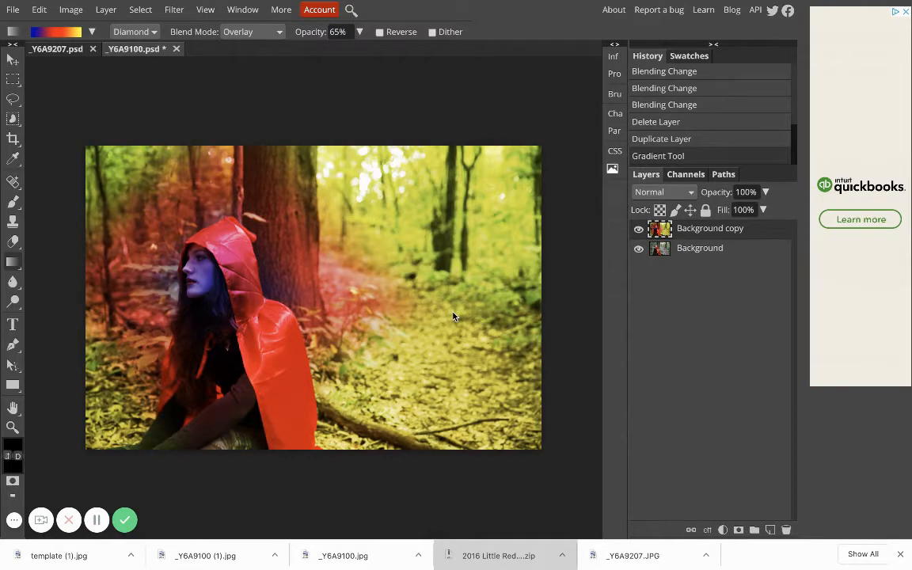
pyautogui.hotkey('ctrl', 'z')
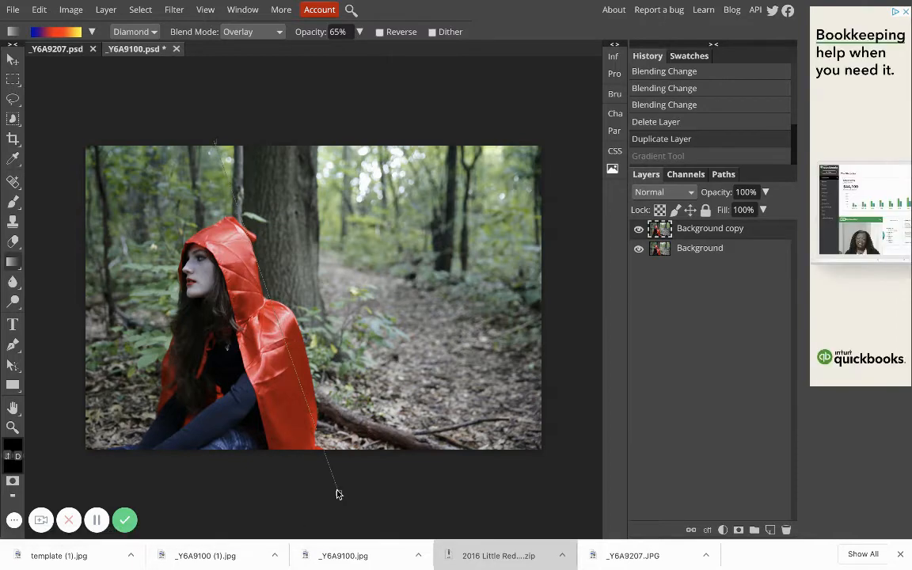
pyautogui.hotkey('ctrl', 'shift', 'z')
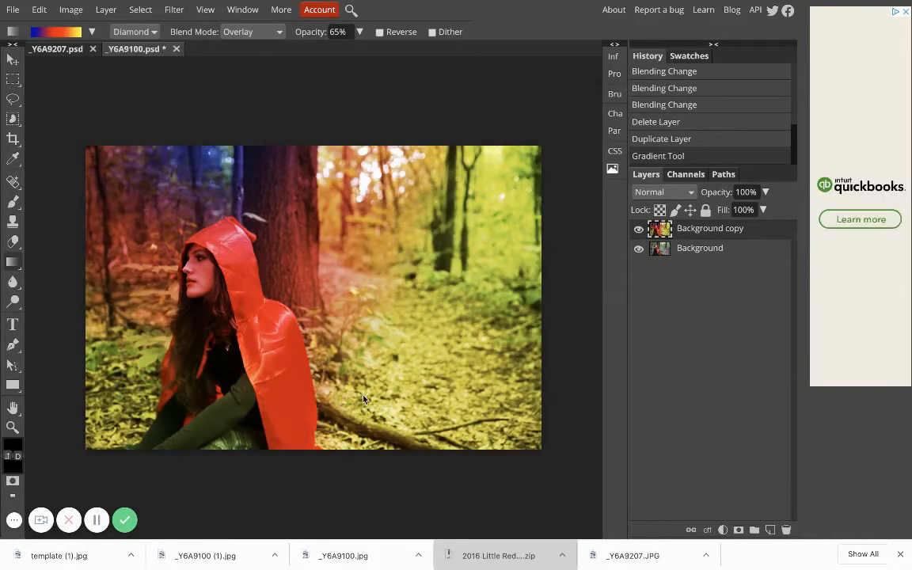
pyautogui.hotkey('ctrl', 'z')
# Set the gradient opacity to 76% and the gradient type to Reflected
pyautogui.click(360, 34)
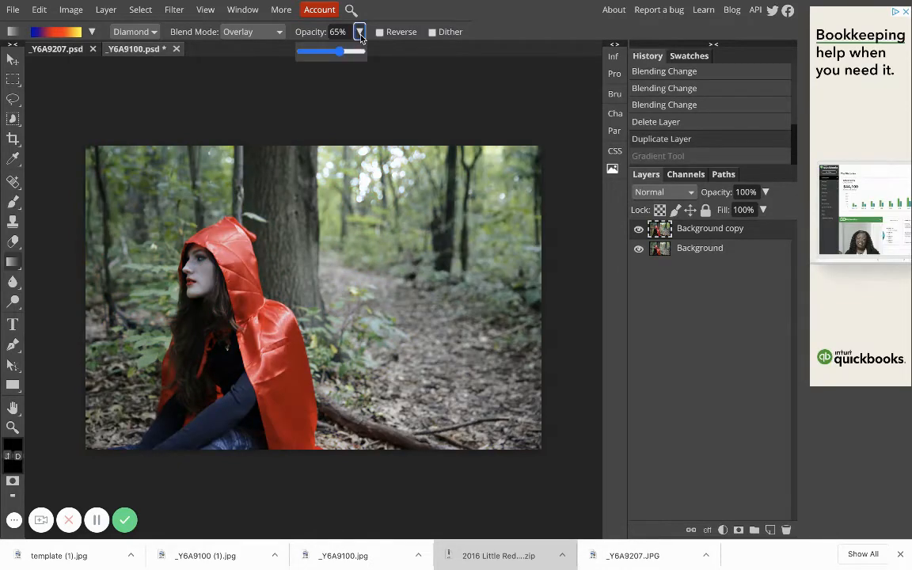
pyautogui.click(346, 51)
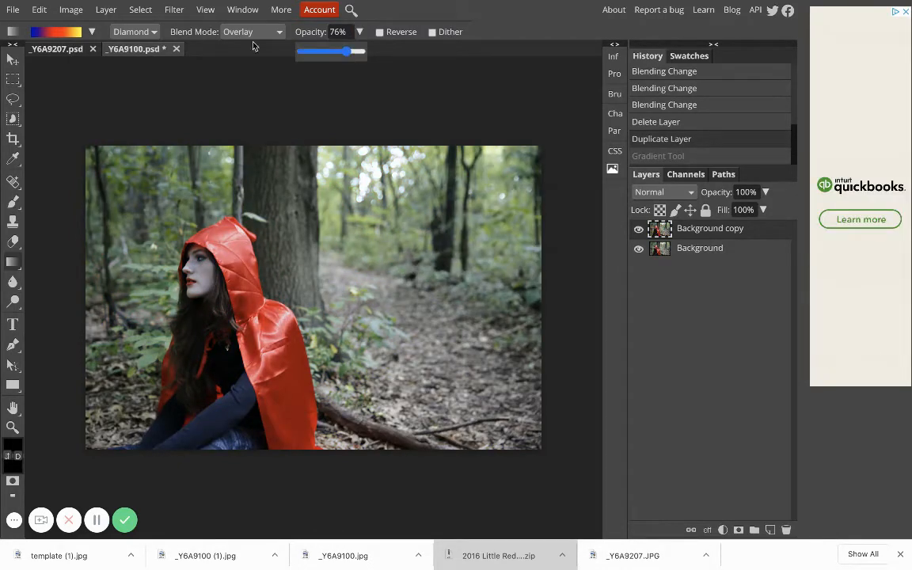
pyautogui.click(149, 32)
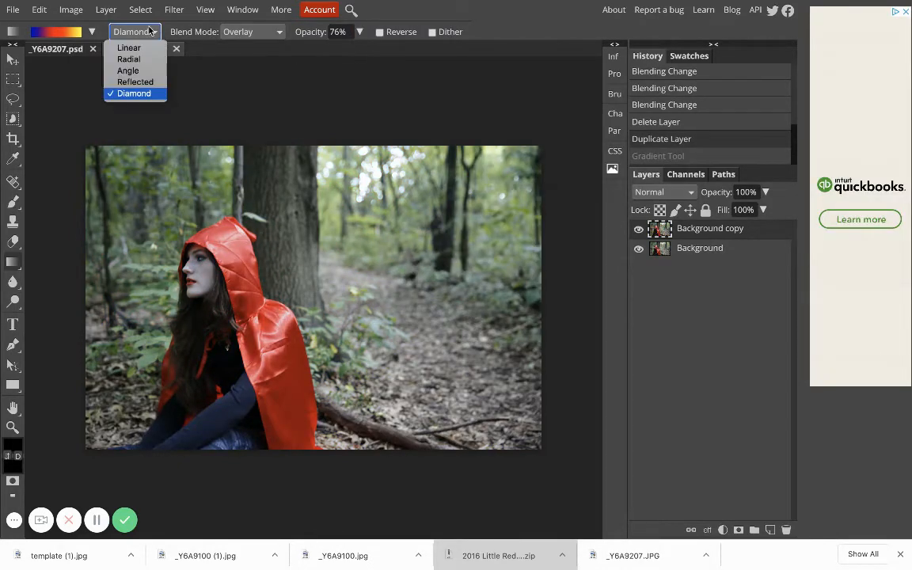
pyautogui.click(150, 83)
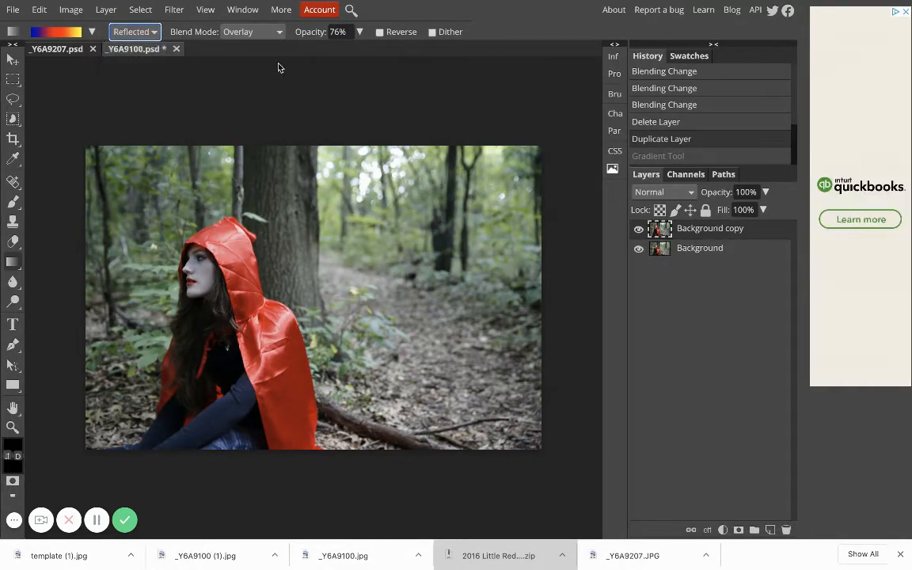
# Set the gradient blend mode to Pin Light, choose the copper gradient preset, and apply it from the woman's face past the photo's far edge
pyautogui.click(277, 33)
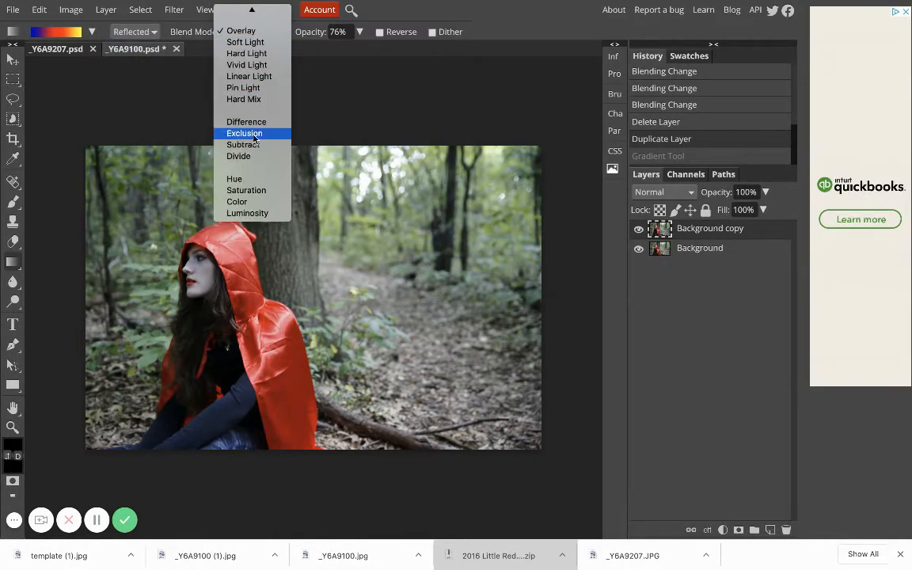
pyautogui.click(247, 91)
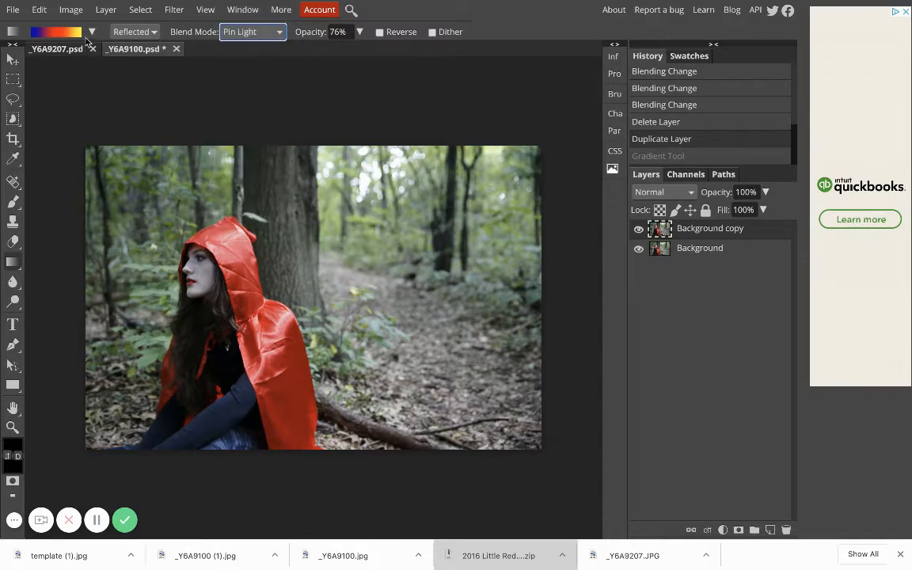
pyautogui.click(92, 32)
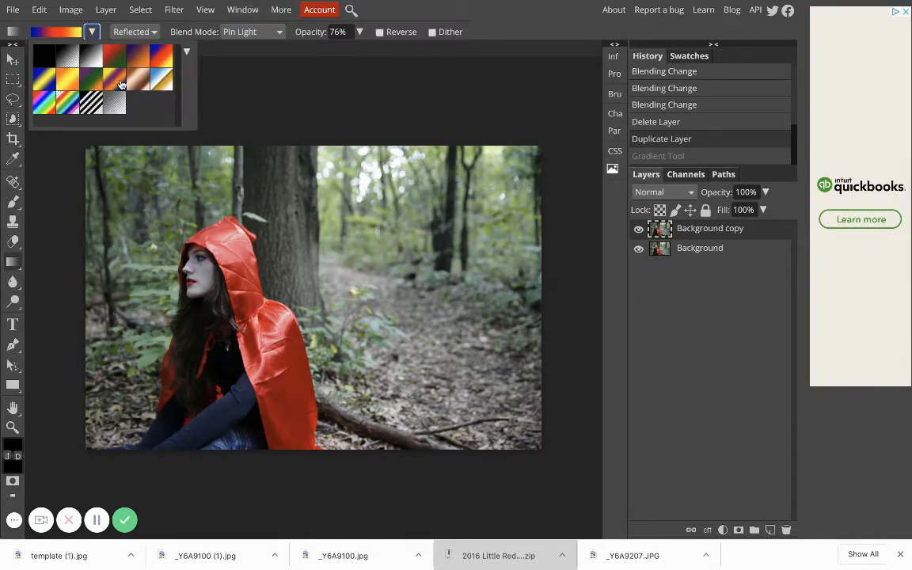
pyautogui.click(129, 79)
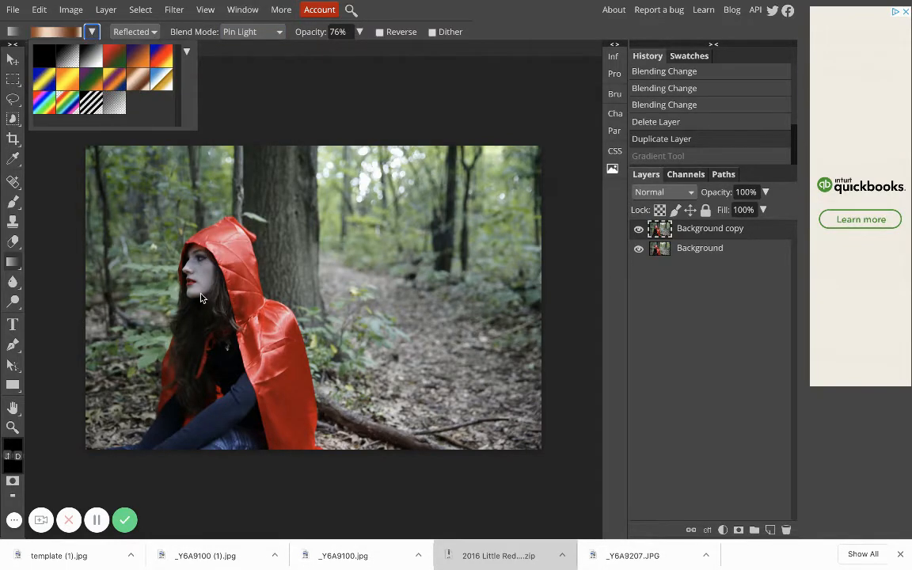
pyautogui.moveTo(198, 293); pyautogui.dragTo(575, 234)
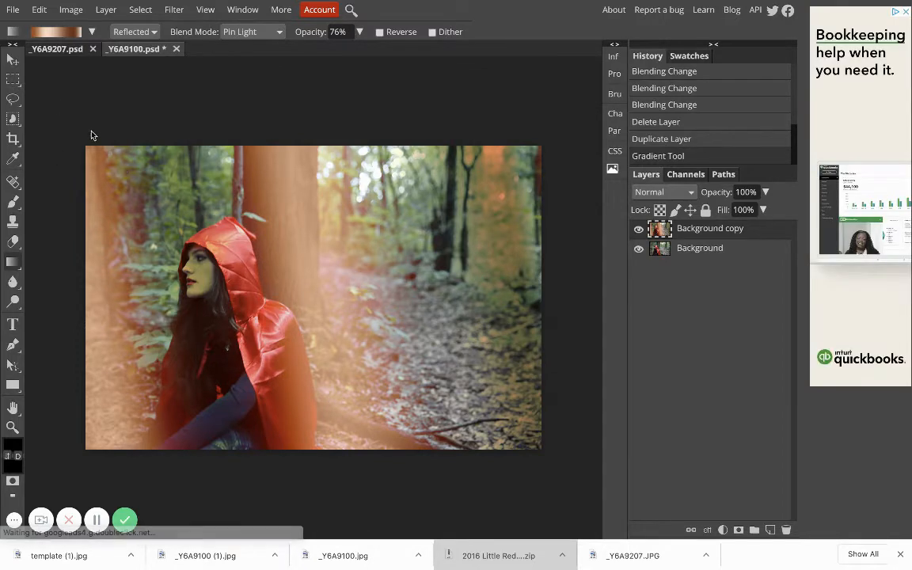
# Export the copper-toned photo as a JPG at 5760 × 3840 px and 70% quality
pyautogui.click(13, 10)
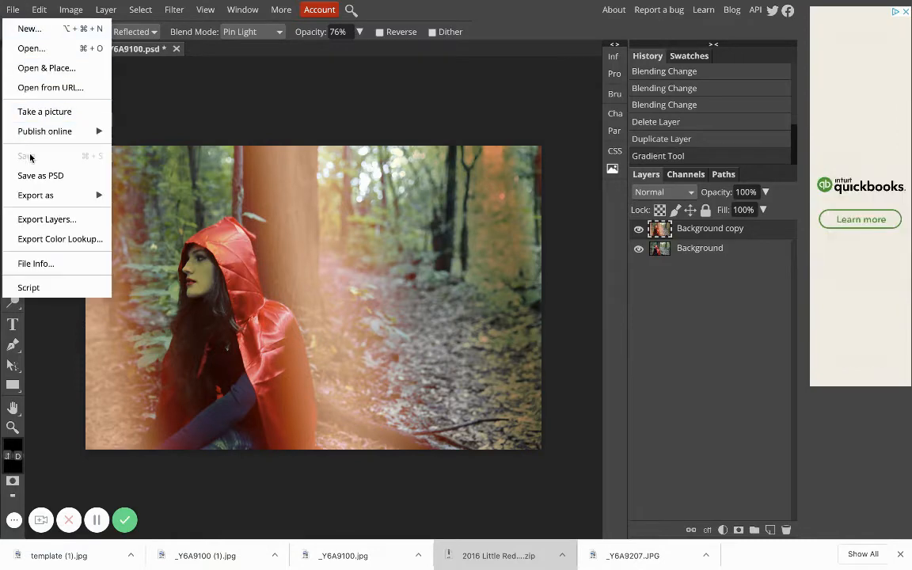
pyautogui.moveTo(87, 194)
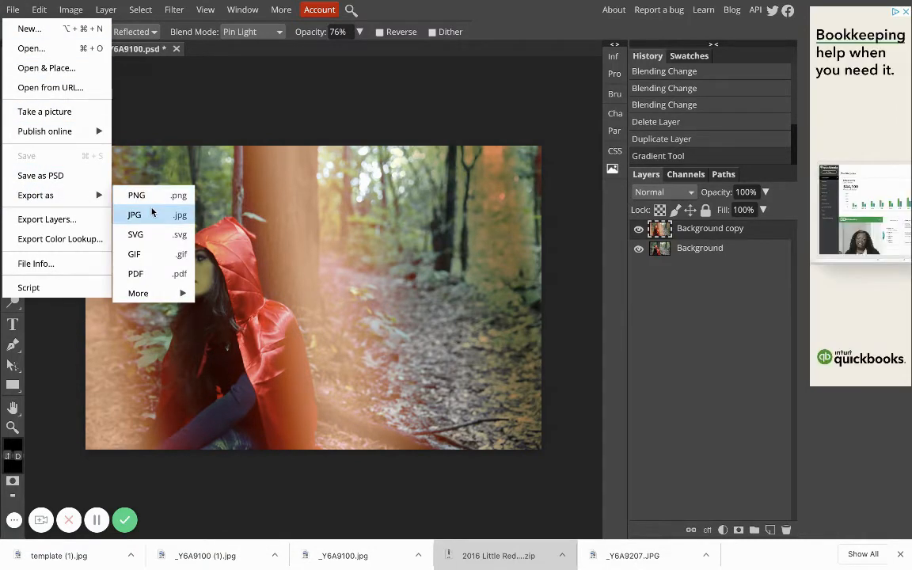
pyautogui.click(152, 214)
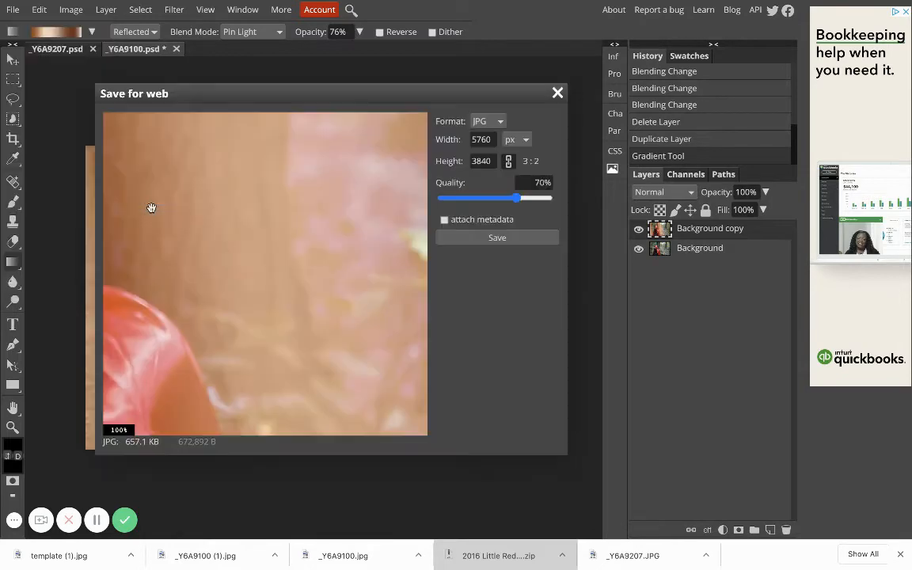
pyautogui.click(473, 240)
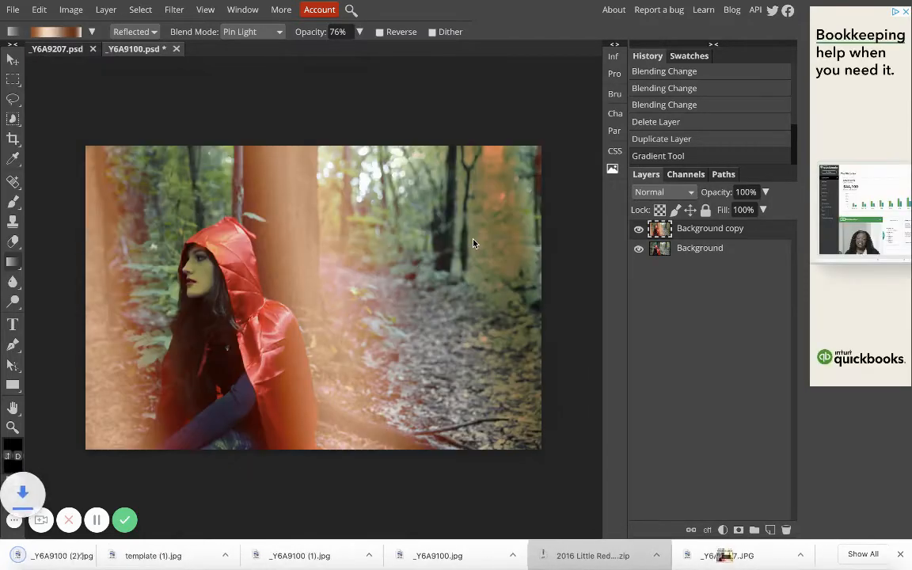
# Rename the document "copper tree"
pyautogui.doubleClick(124, 49)
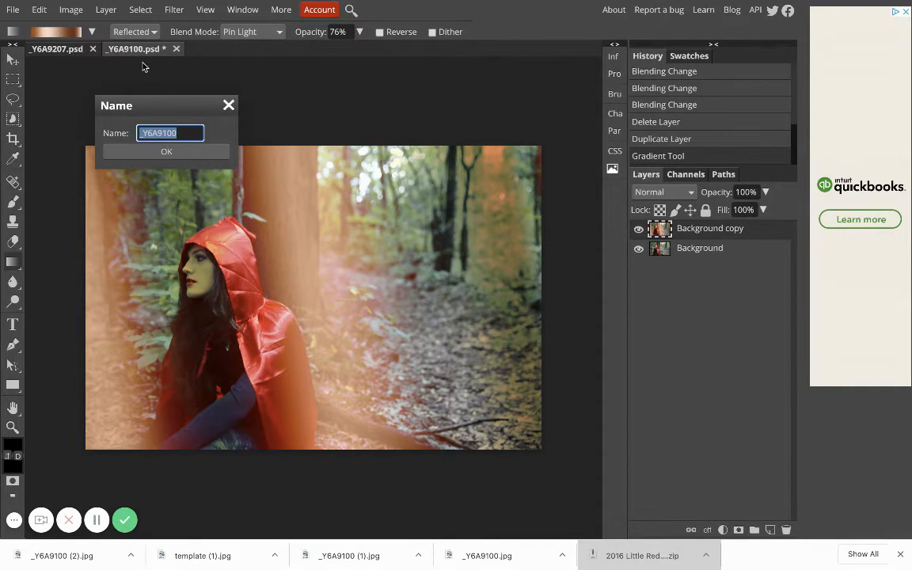
pyautogui.write('ch')
pyautogui.click(141, 152)
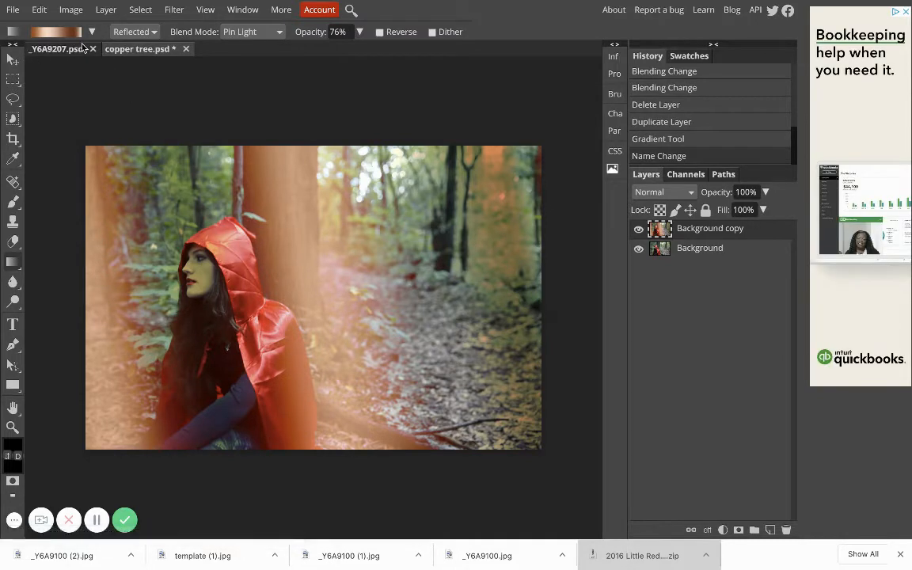
# Export the renamed document as a 70% quality JPG
pyautogui.click(11, 11)
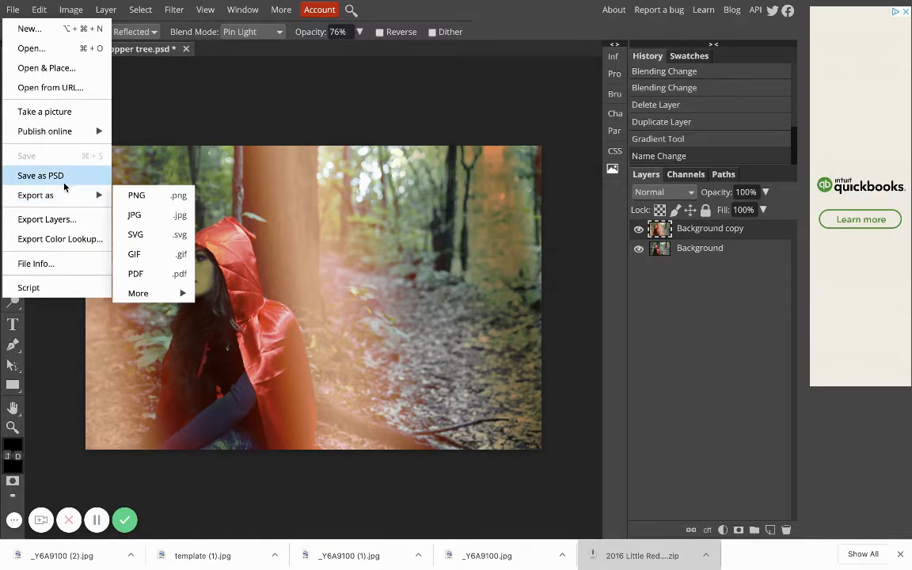
pyautogui.click(160, 216)
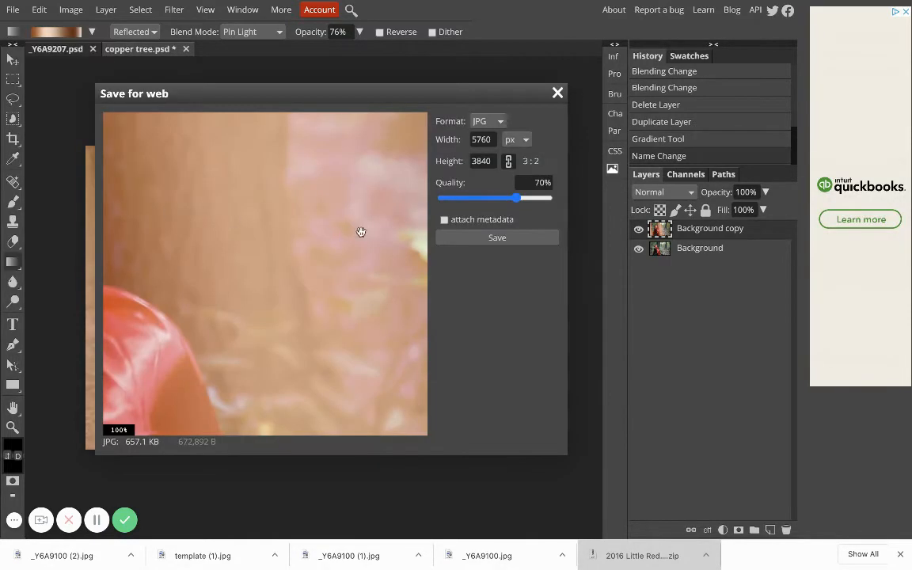
pyautogui.click(456, 239)
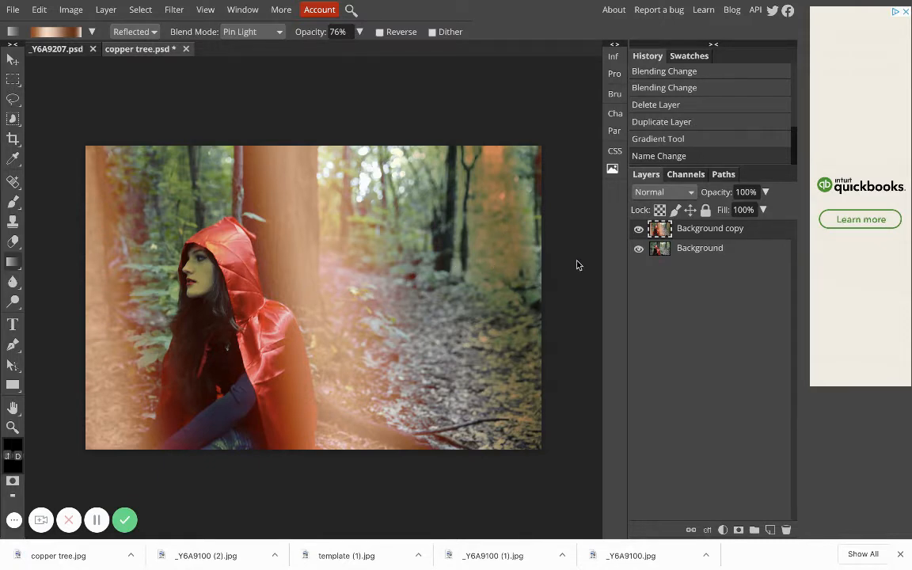
# Undo the rename, the copper gradient and the layer duplication, and duplicate the Background layer again
pyautogui.hotkey('ctrl', 'z')
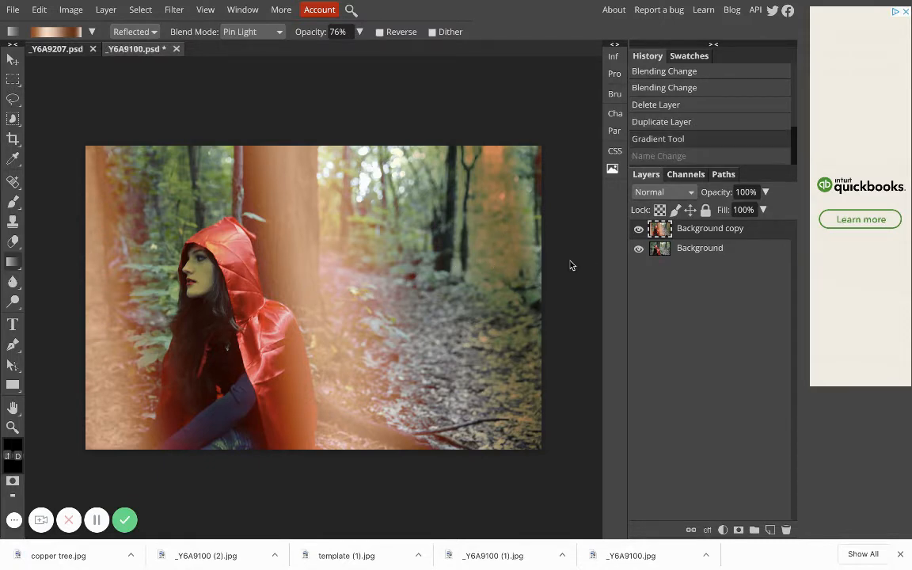
pyautogui.hotkey('ctrl', 'z')
pyautogui.hotkey('ctrl', 'z')
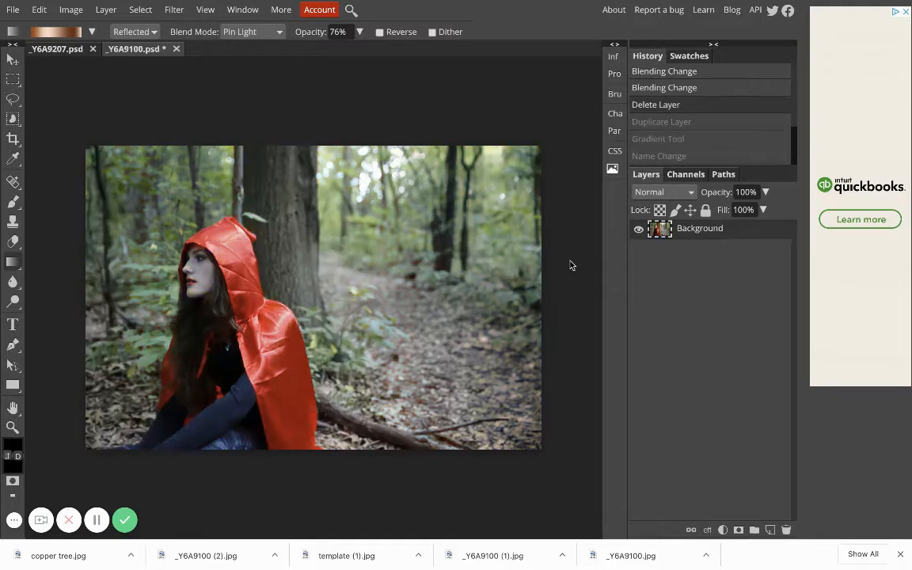
pyautogui.moveTo(733, 228); pyautogui.dragTo(770, 531)
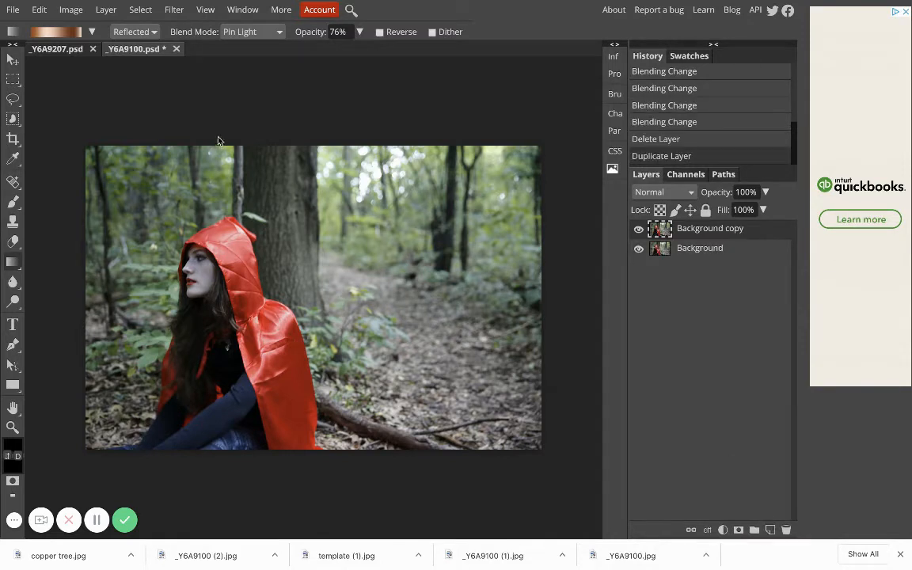
# Choose the black-and-white striped gradient preset, try it in Color Dodge mode from the hood across the photo, and undo that gradient
pyautogui.click(92, 32)
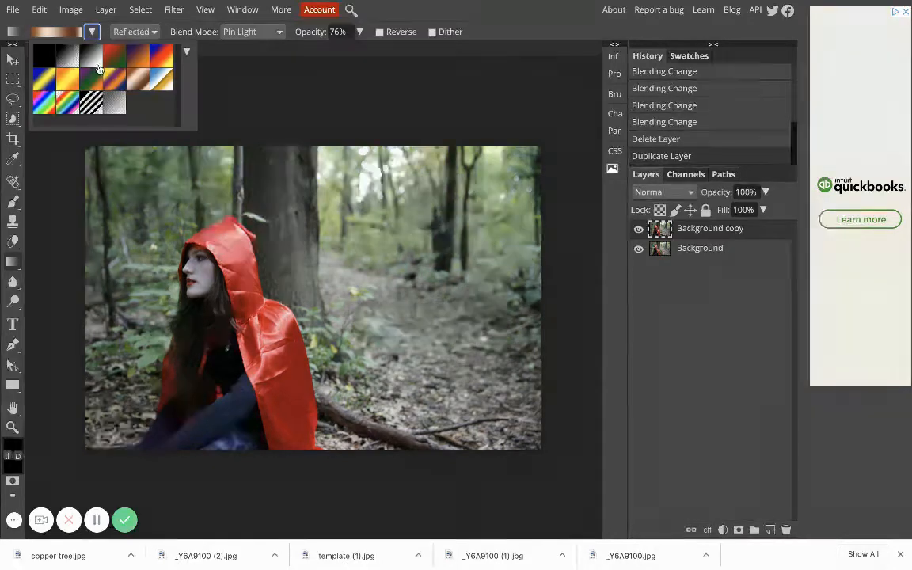
pyautogui.click(95, 100)
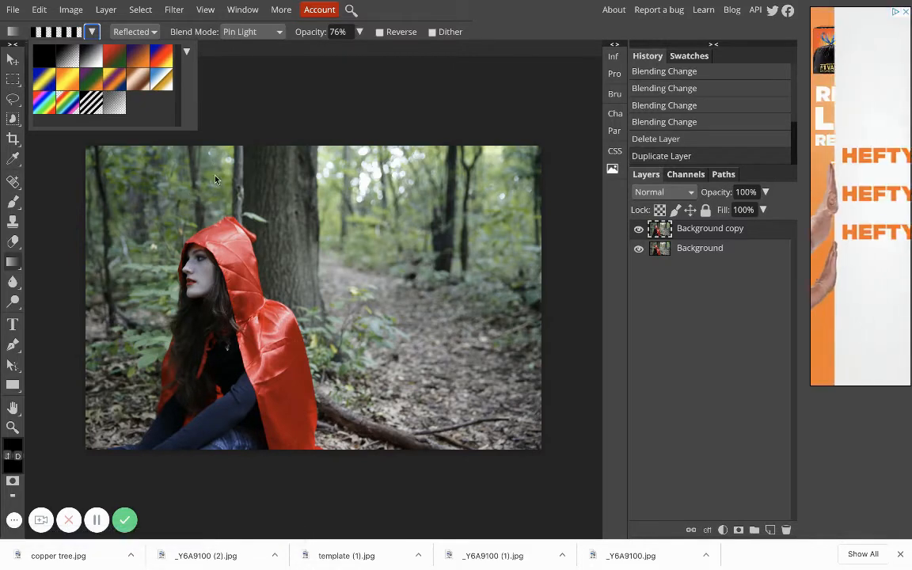
pyautogui.click(276, 29)
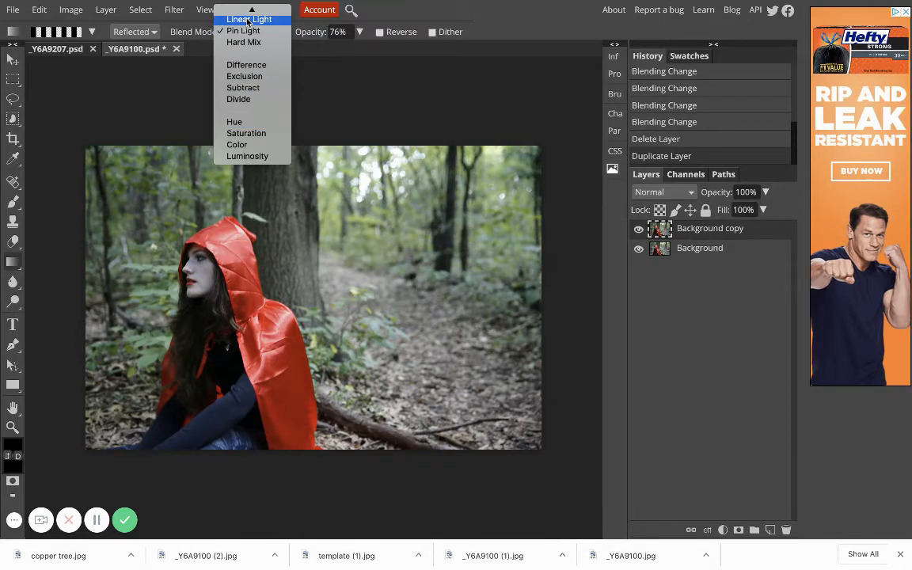
pyautogui.scroll(4, 248, 21)
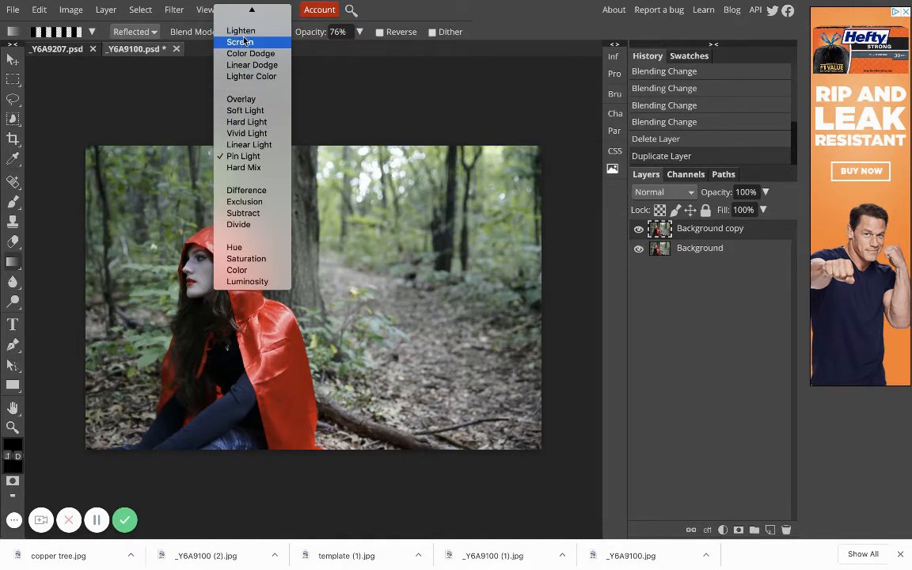
pyautogui.click(251, 53)
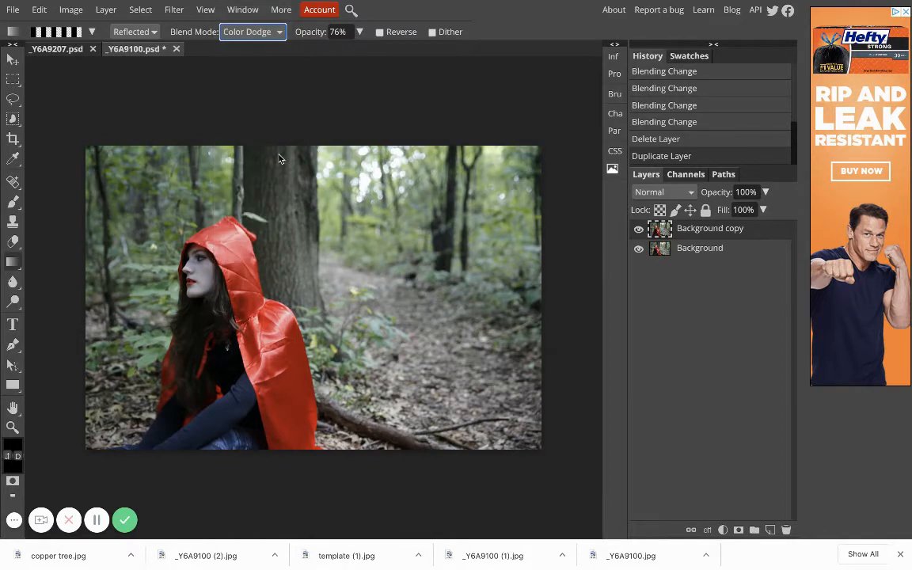
pyautogui.moveTo(214, 249); pyautogui.dragTo(546, 249)
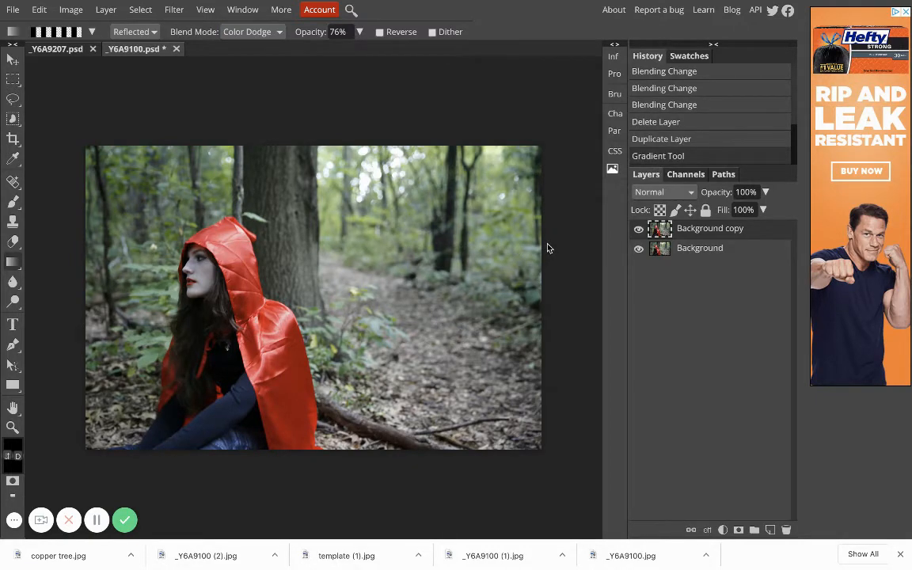
pyautogui.hotkey('ctrl', 'z')
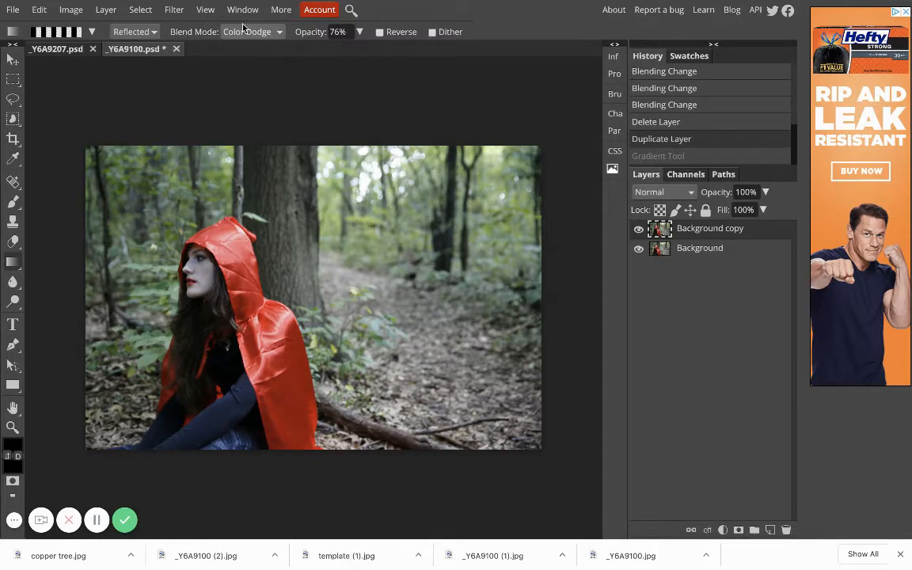
# Apply the striped gradient as Linear in Normal blend mode, horizontally from the red hood past the photo's far edge
pyautogui.click(130, 35)
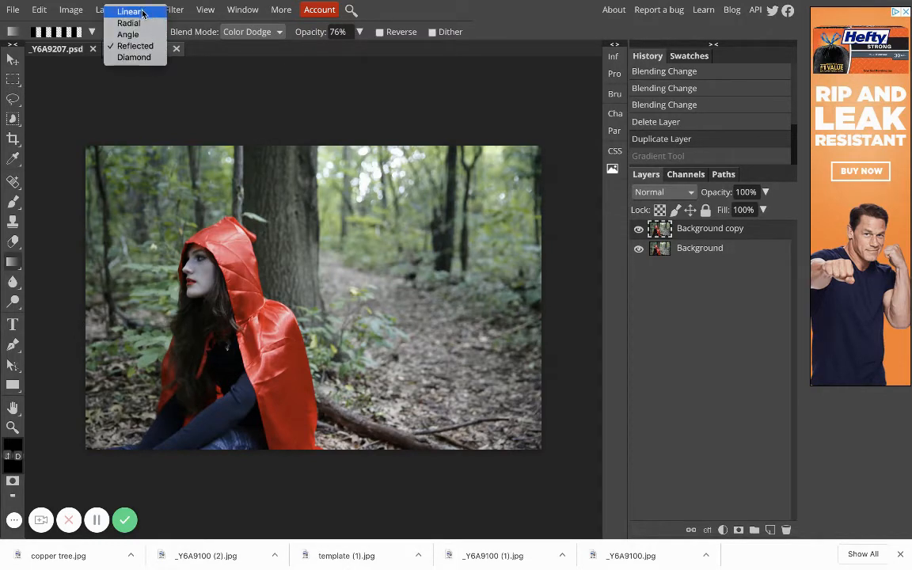
pyautogui.click(131, 11)
pyautogui.click(241, 33)
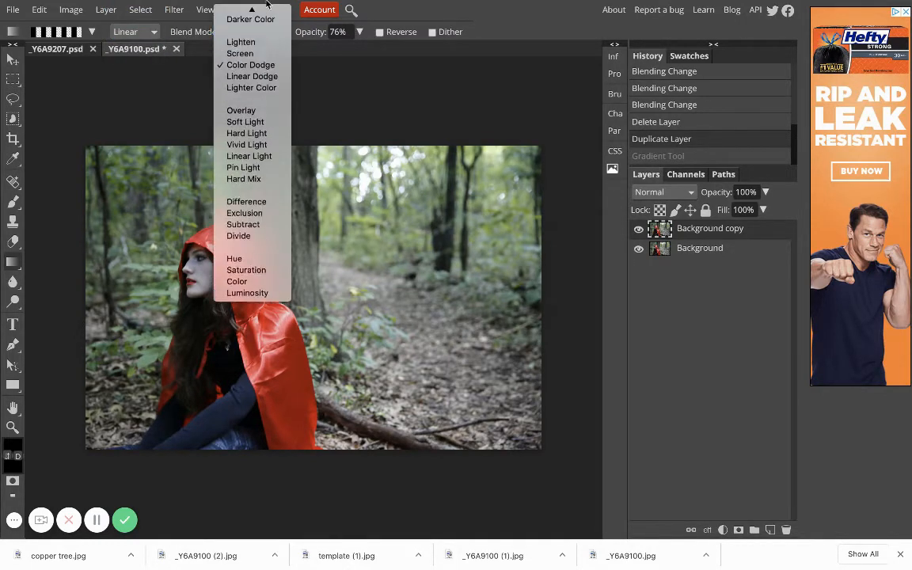
pyautogui.click(237, 14)
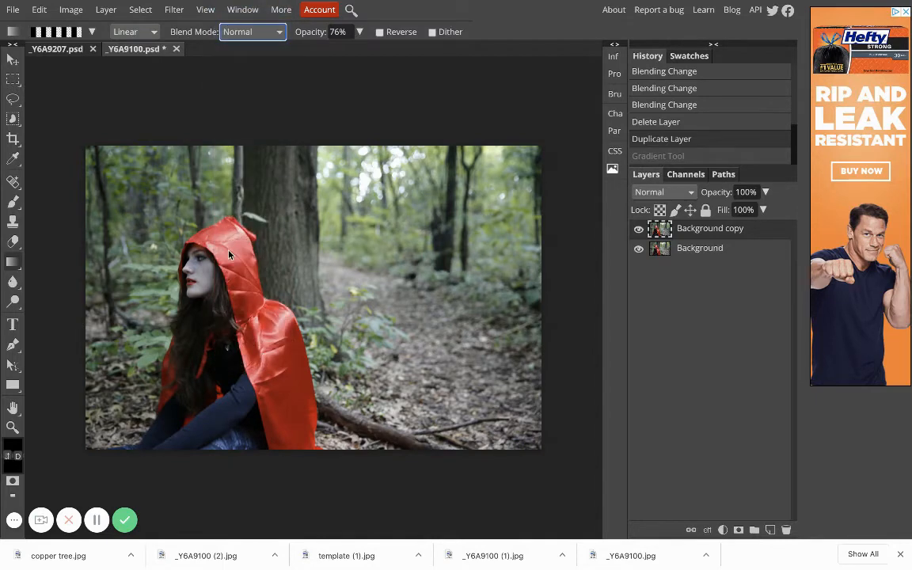
pyautogui.moveTo(229, 253); pyautogui.dragTo(588, 260)
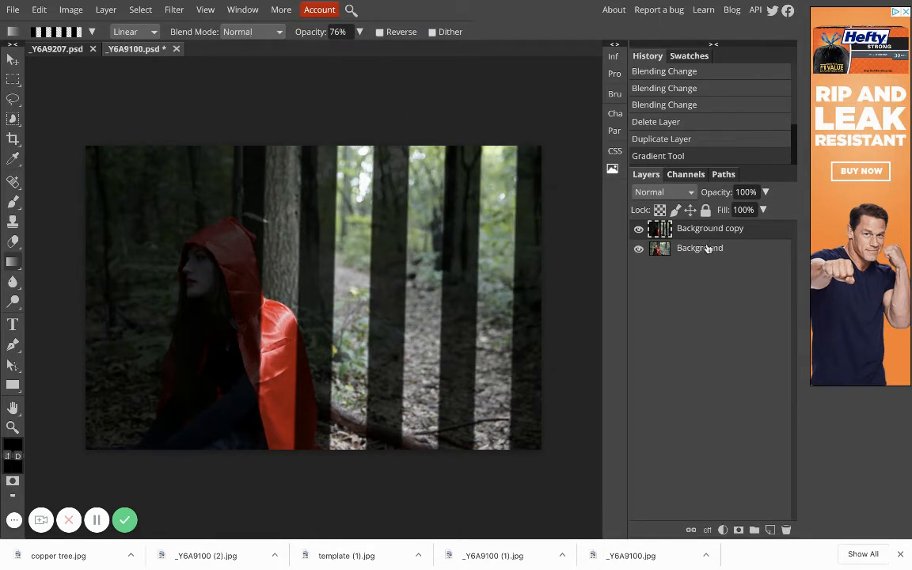
# Try Multiply, Color Dodge and Linear Light as the Background copy layer's blend mode, and set it to Exclusion
pyautogui.click(689, 195)
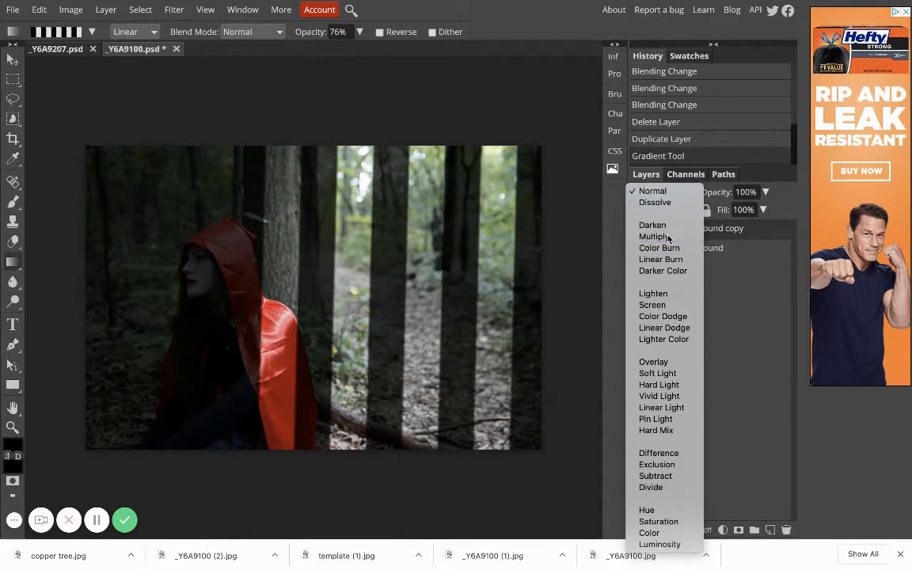
pyautogui.click(668, 236)
pyautogui.click(663, 192)
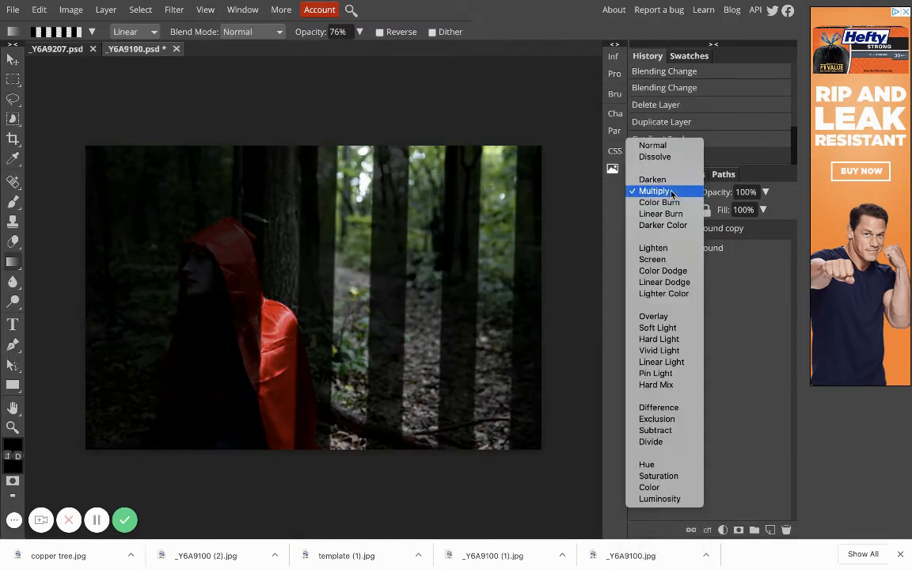
pyautogui.click(669, 271)
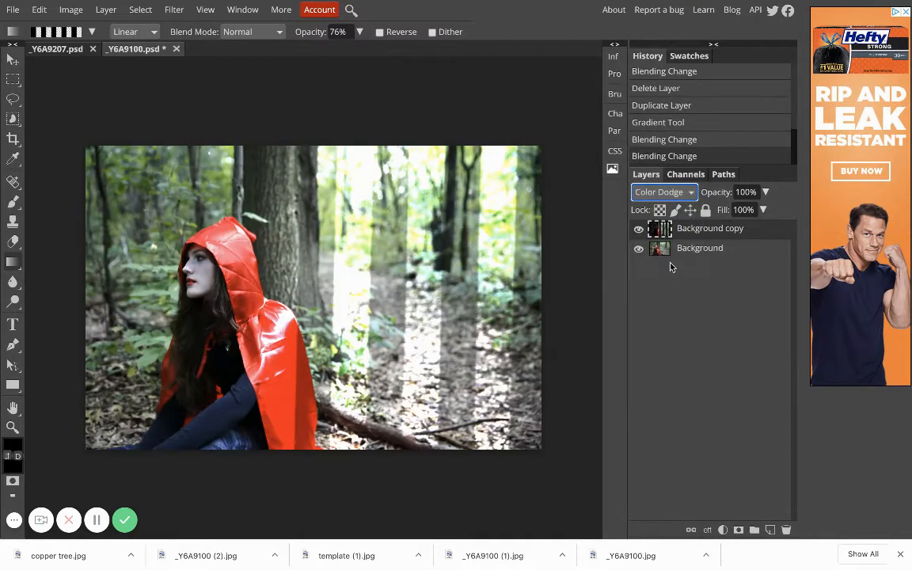
pyautogui.click(665, 193)
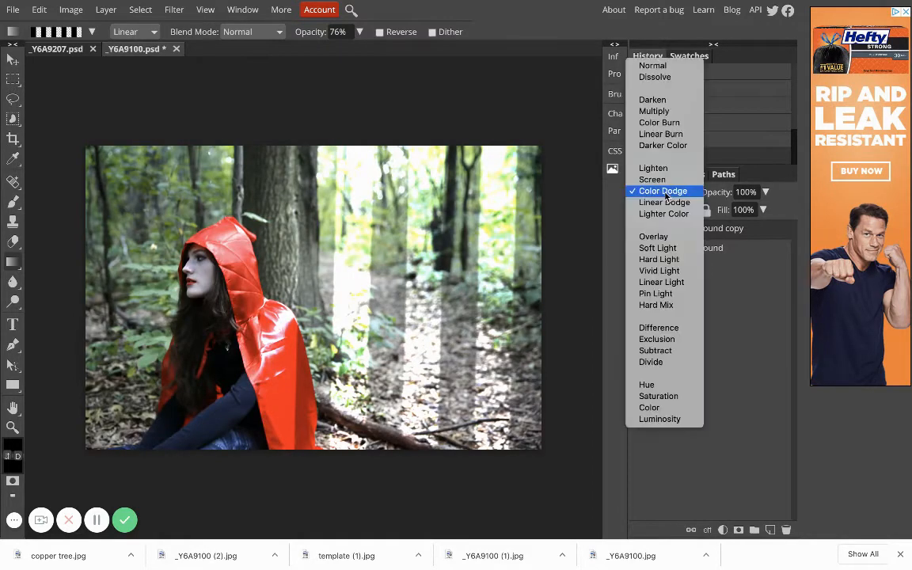
pyautogui.click(666, 283)
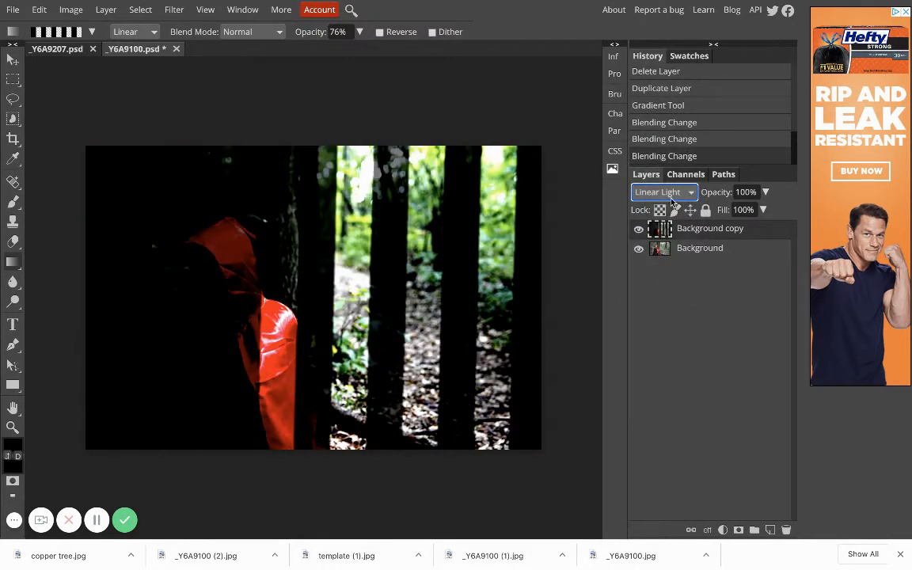
pyautogui.click(670, 198)
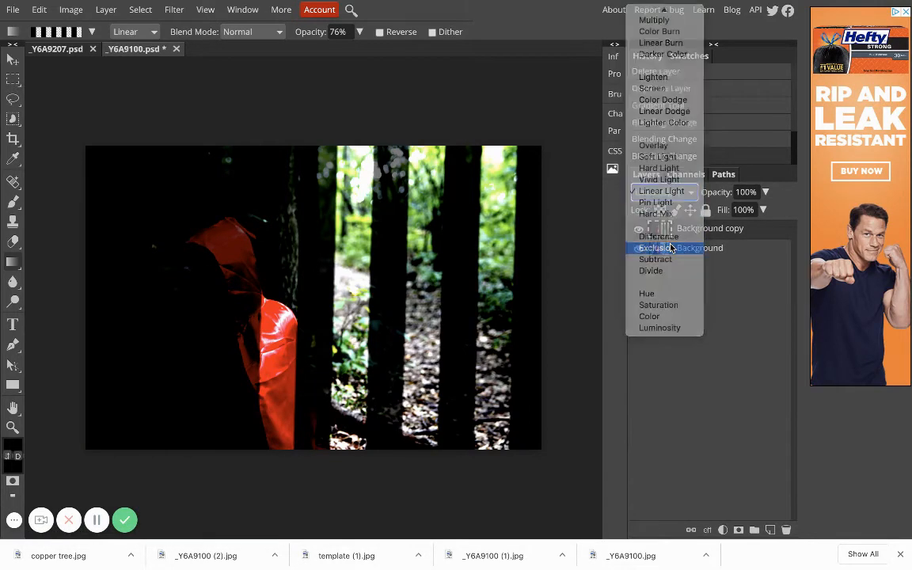
pyautogui.click(671, 248)
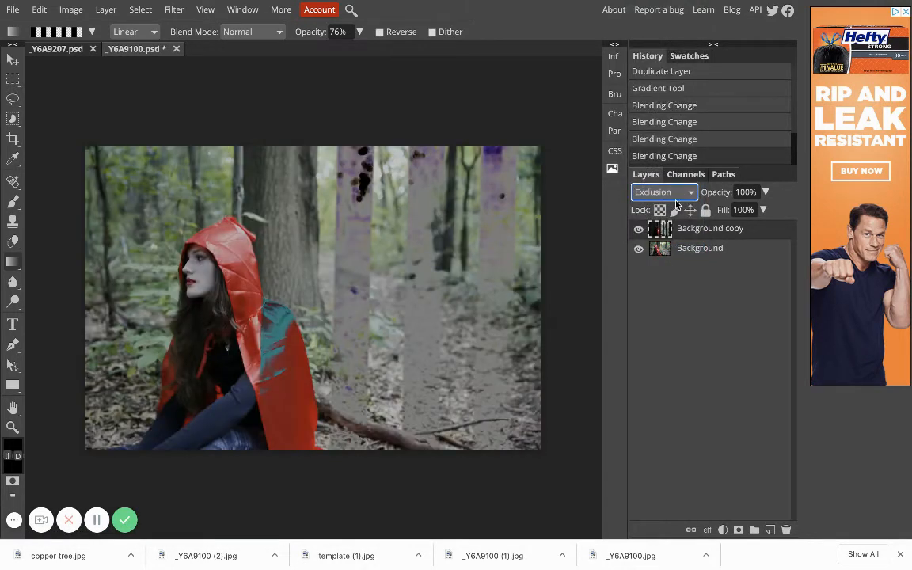
# Try Hue and Luminosity as the Background copy layer's blend mode
pyautogui.click(676, 199)
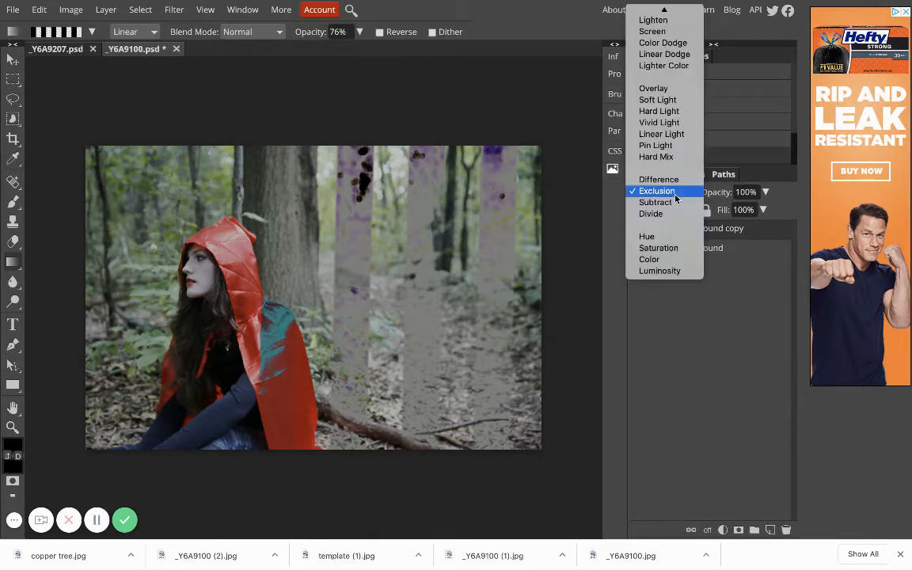
pyautogui.click(672, 238)
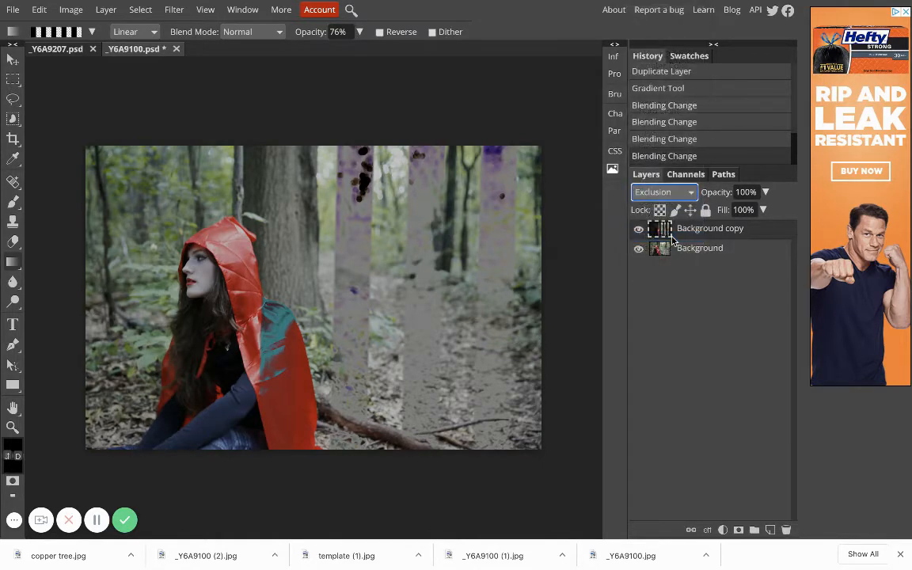
pyautogui.click(673, 201)
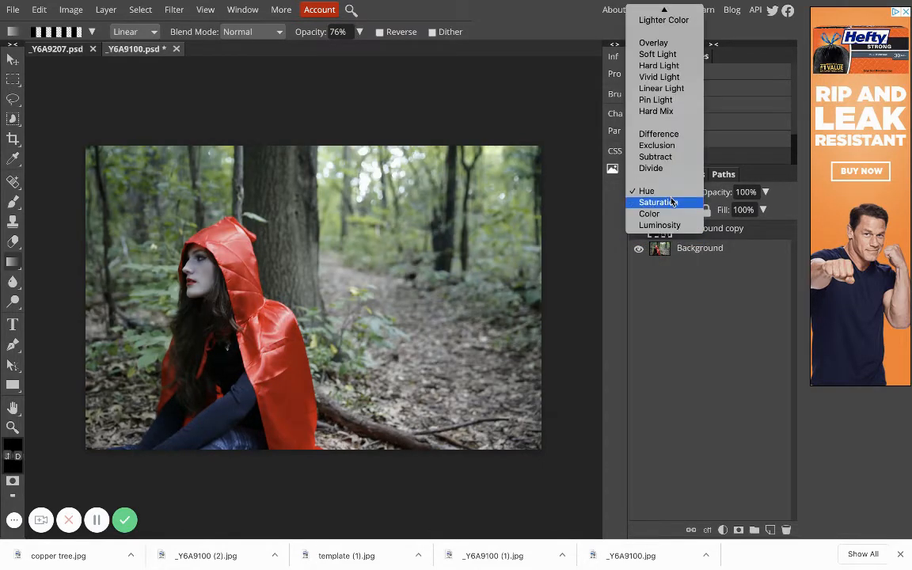
pyautogui.click(672, 225)
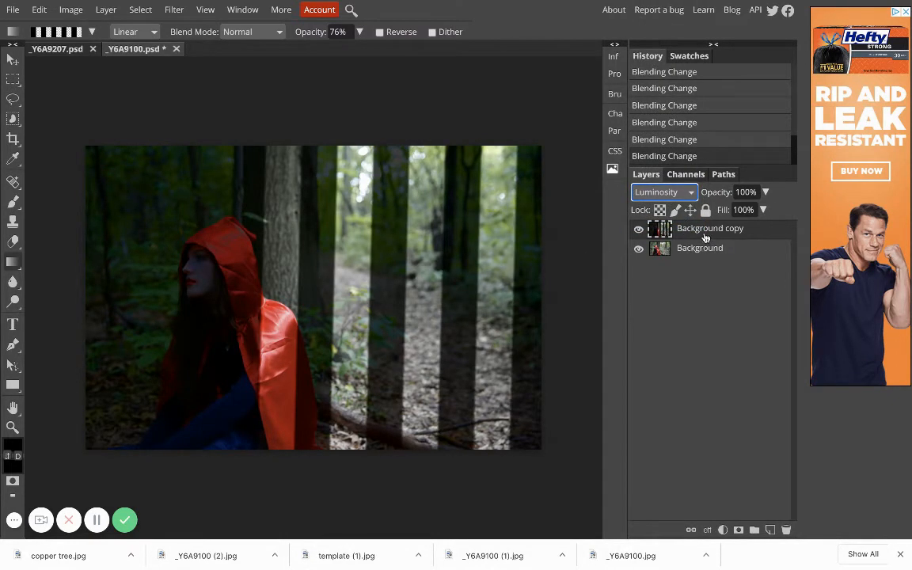
# Delete the striped Background copy layer and duplicate the Background layer again
pyautogui.moveTo(708, 237); pyautogui.dragTo(787, 532)
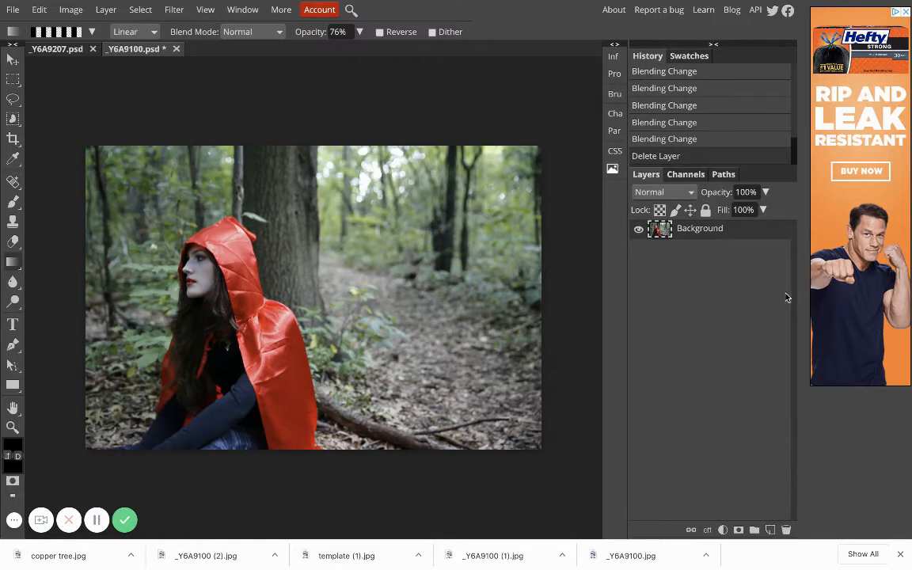
pyautogui.moveTo(708, 234); pyautogui.dragTo(770, 529)
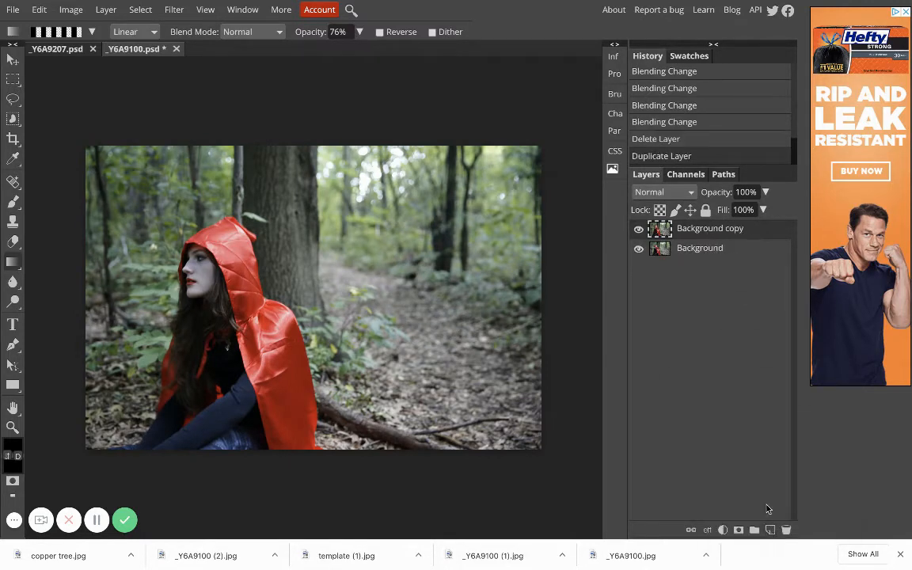
pyautogui.click(92, 33)
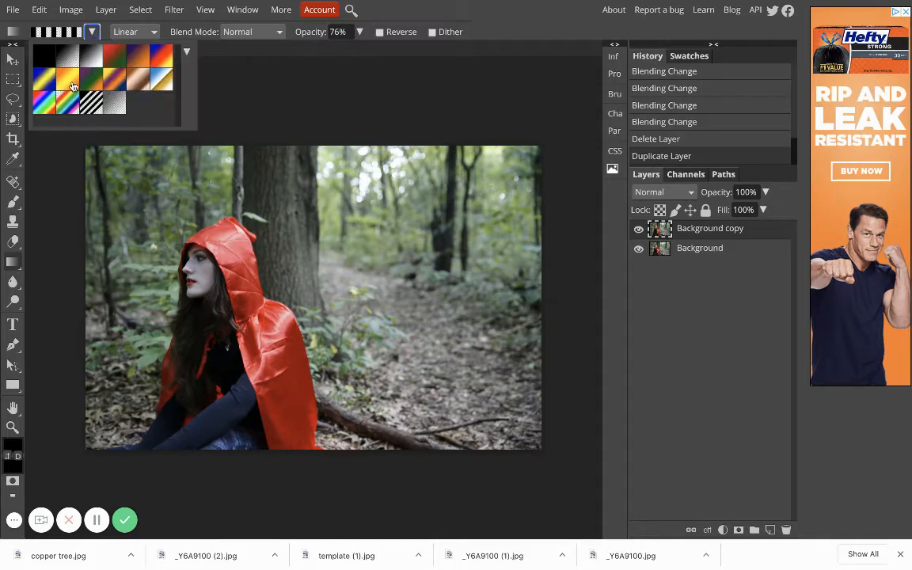
pyautogui.click(186, 53)
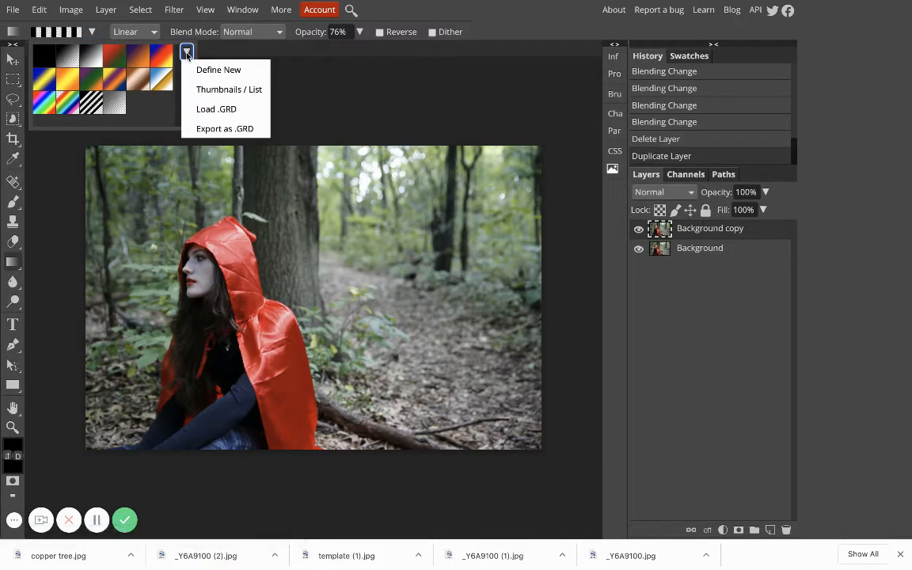
pyautogui.click(198, 109)
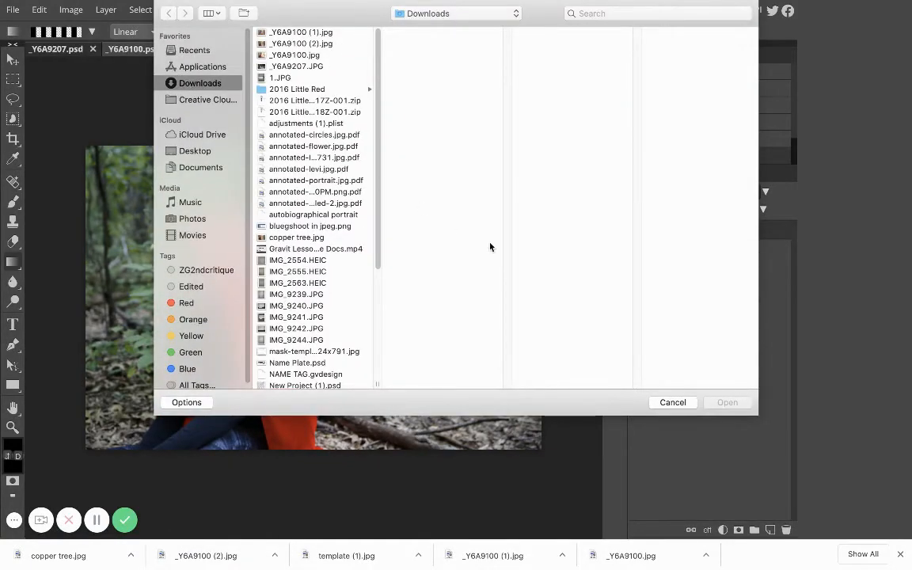
pyautogui.click(669, 402)
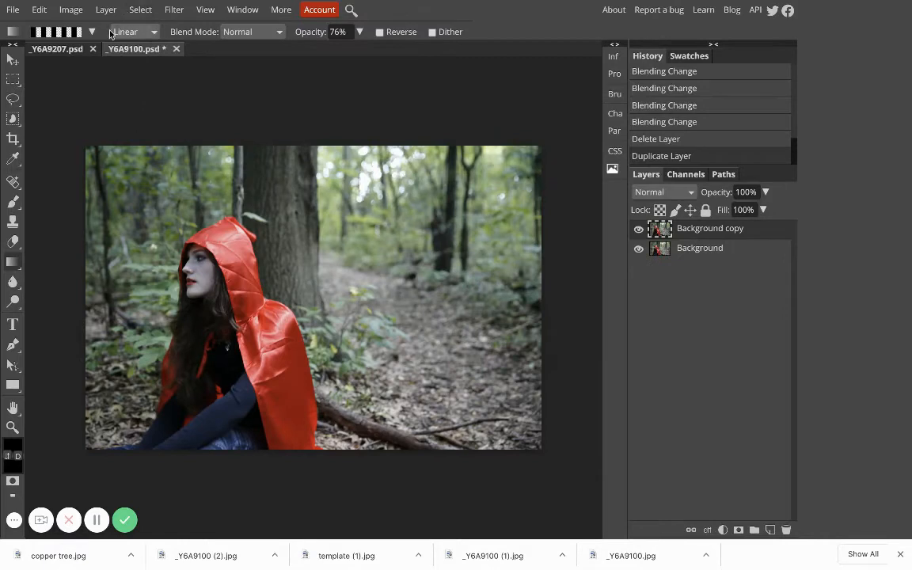
# Choose the blue, white and gold gradient preset and set the gradient type to Radial
pyautogui.click(91, 32)
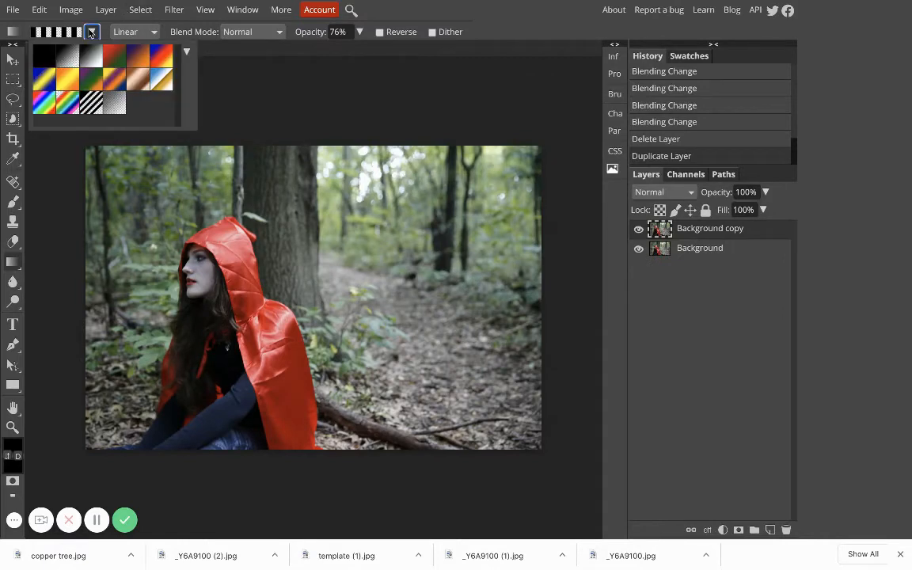
pyautogui.click(160, 86)
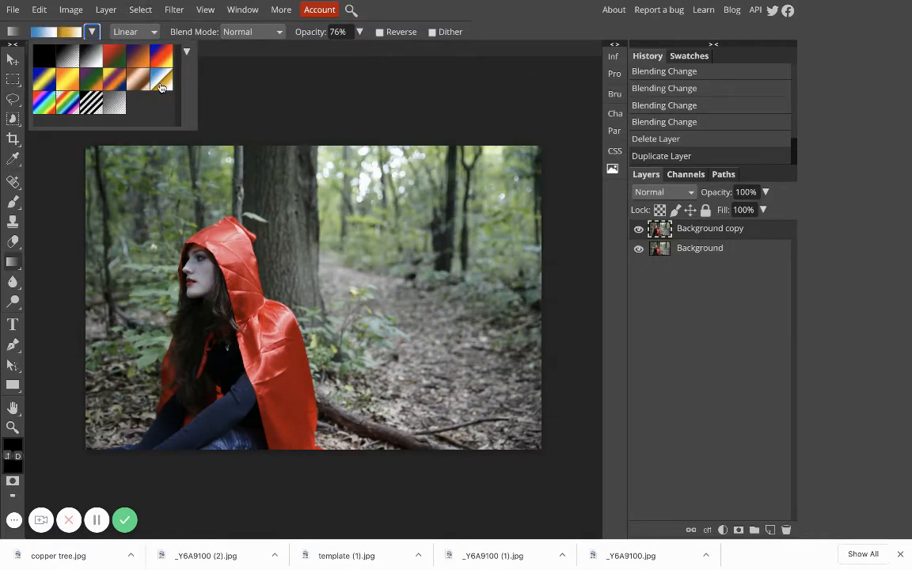
pyautogui.click(133, 32)
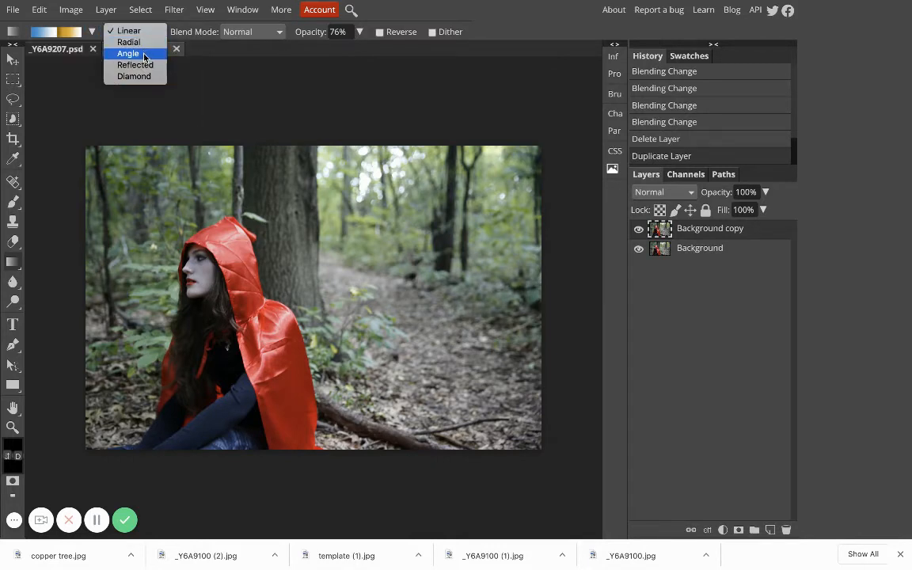
pyautogui.click(128, 42)
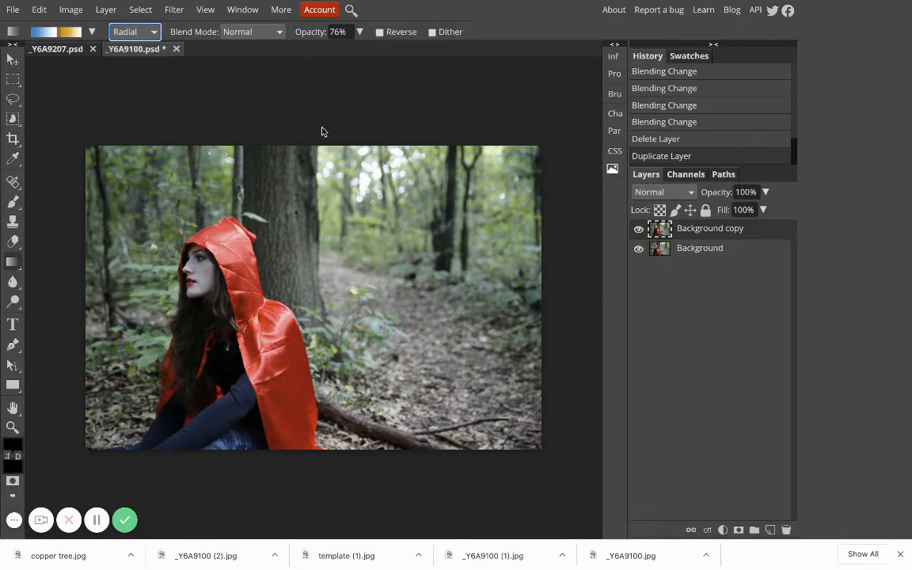
# Try the radial gradient at 76% opacity from the woman's face past the photo's far edge, and undo it
pyautogui.moveTo(207, 256); pyautogui.dragTo(311, 254)
pyautogui.moveTo(533, 247); pyautogui.dragTo(566, 251)
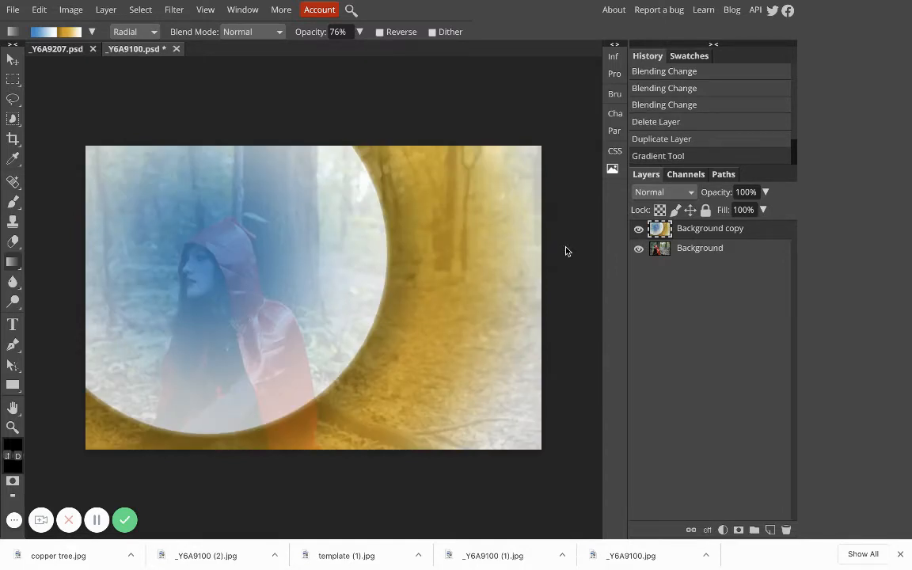
pyautogui.hotkey('ctrl', 'z')
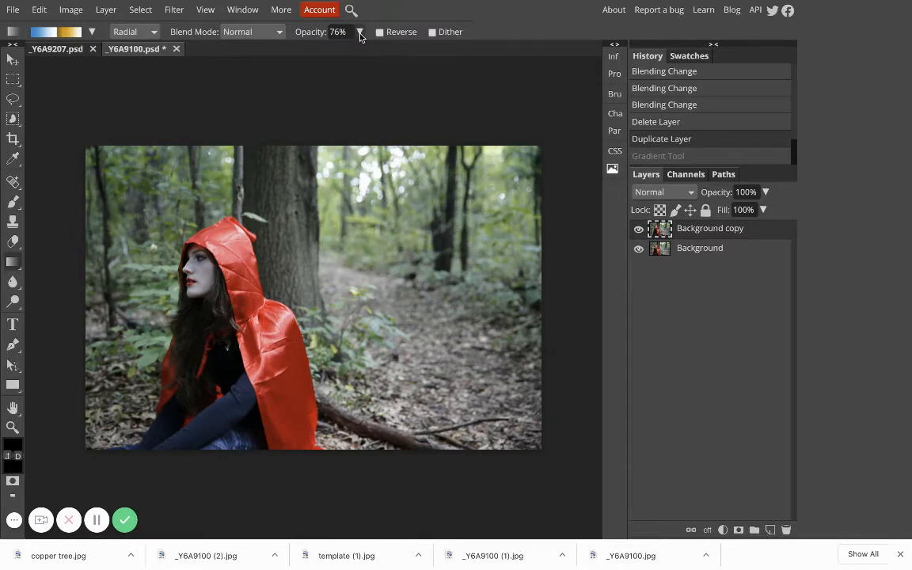
# Try the radial gradient at 35% opacity from the red hood past the photo's far edge, and undo it
pyautogui.click(359, 32)
pyautogui.moveTo(347, 52); pyautogui.dragTo(321, 53)
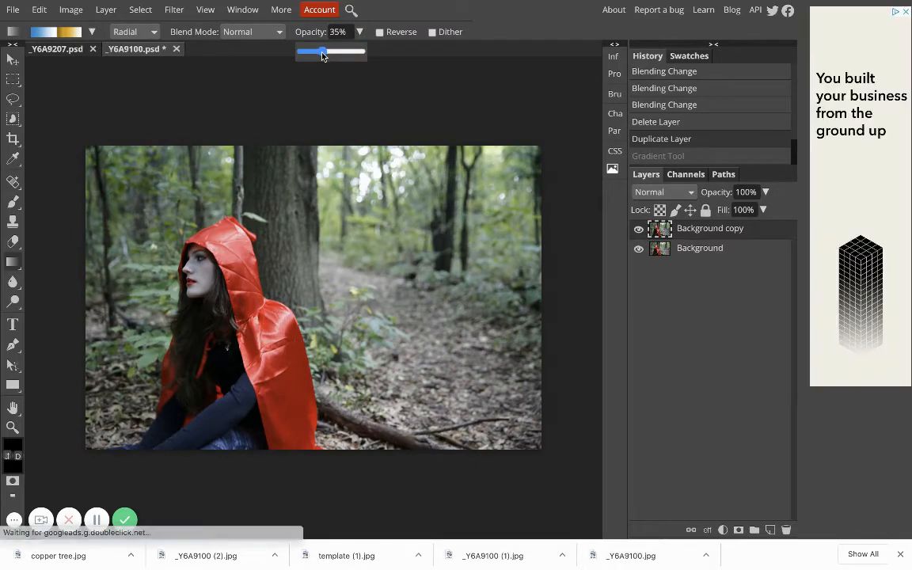
pyautogui.moveTo(224, 258); pyautogui.dragTo(552, 260)
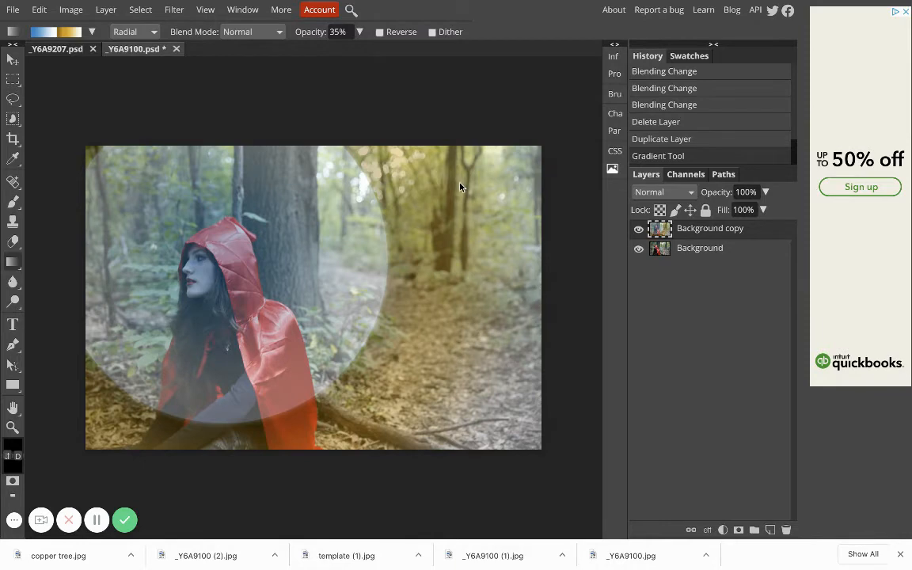
pyautogui.hotkey('ctrl', 'z')
# Set the gradient opacity to 100% and apply a small radial gradient centred on the trees in the photo's upper-right area
pyautogui.click(360, 32)
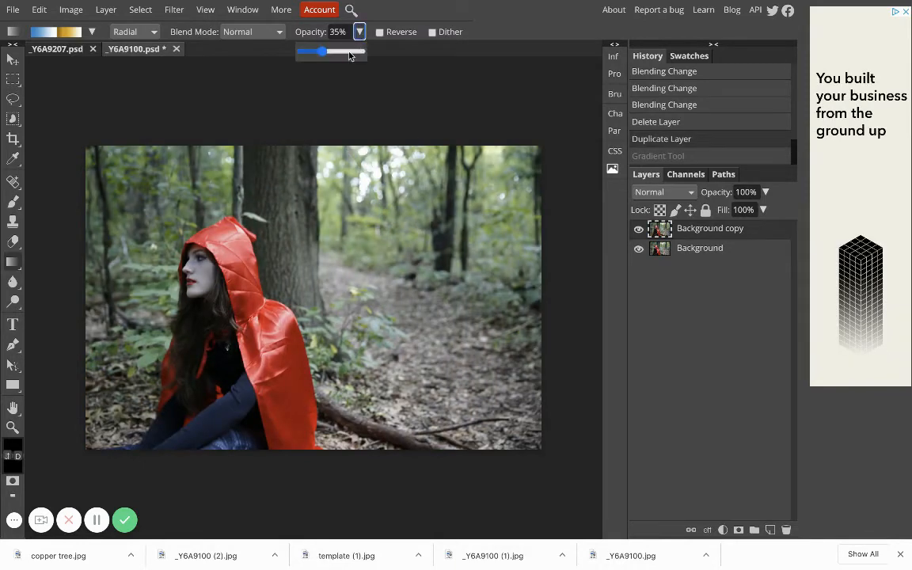
pyautogui.click(326, 52)
pyautogui.click(362, 52)
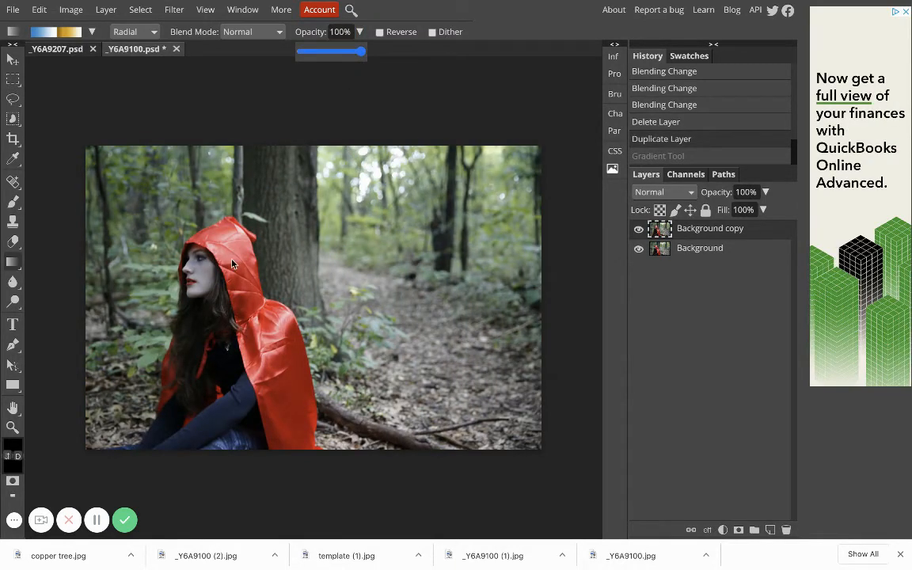
pyautogui.moveTo(231, 259); pyautogui.dragTo(488, 262)
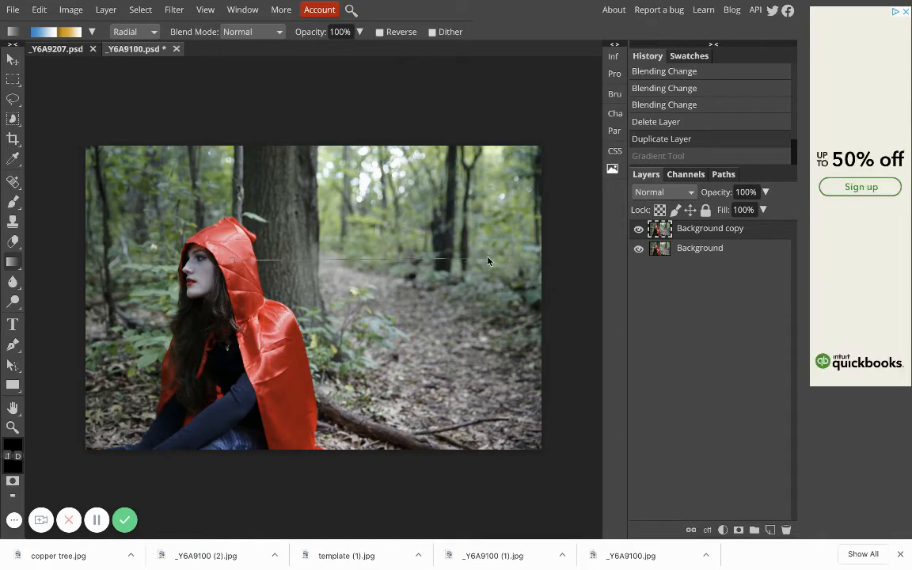
pyautogui.hotkey('ctrl', 'z')
pyautogui.moveTo(454, 203); pyautogui.dragTo(420, 290)
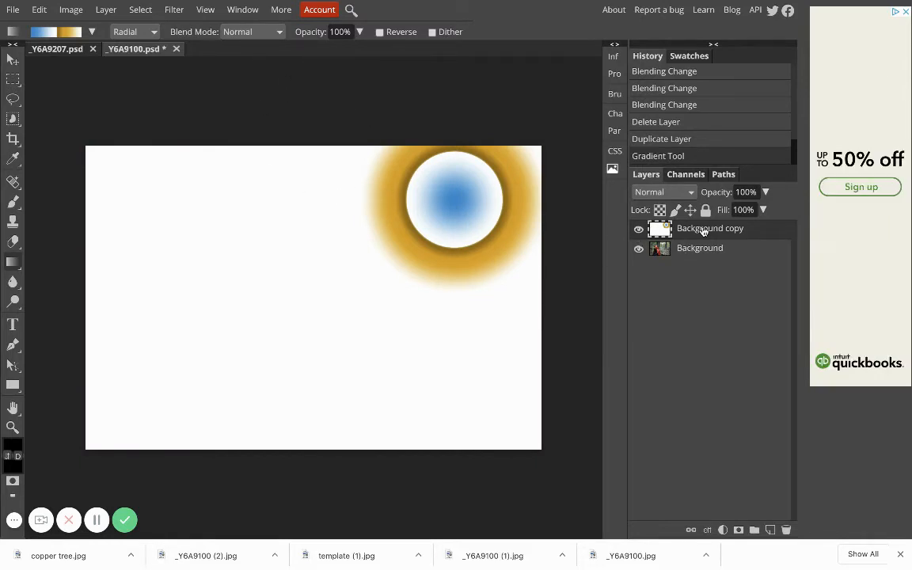
# Try Pin Light and Difference as the Background copy layer's blend mode, and set it to Hue
pyautogui.click(682, 193)
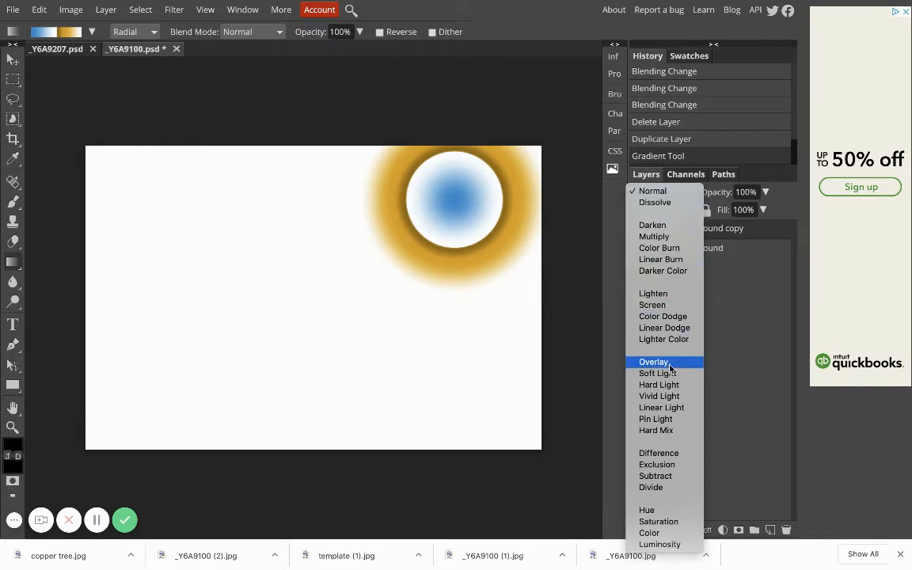
pyautogui.click(657, 420)
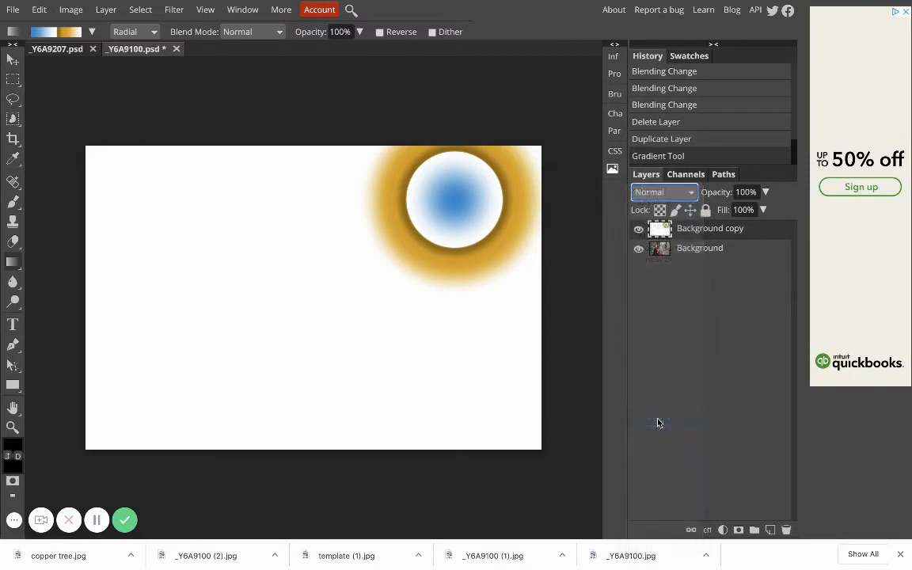
pyautogui.click(665, 193)
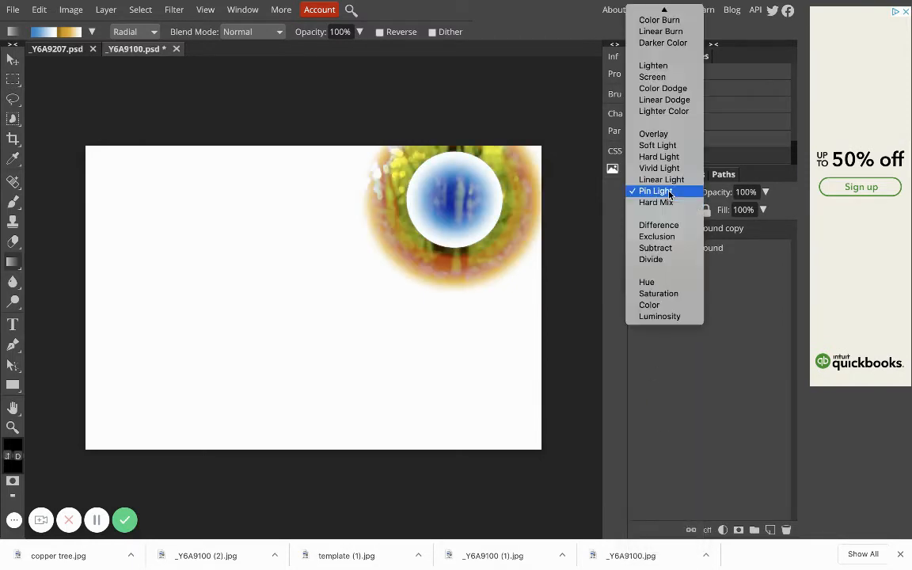
pyautogui.click(661, 225)
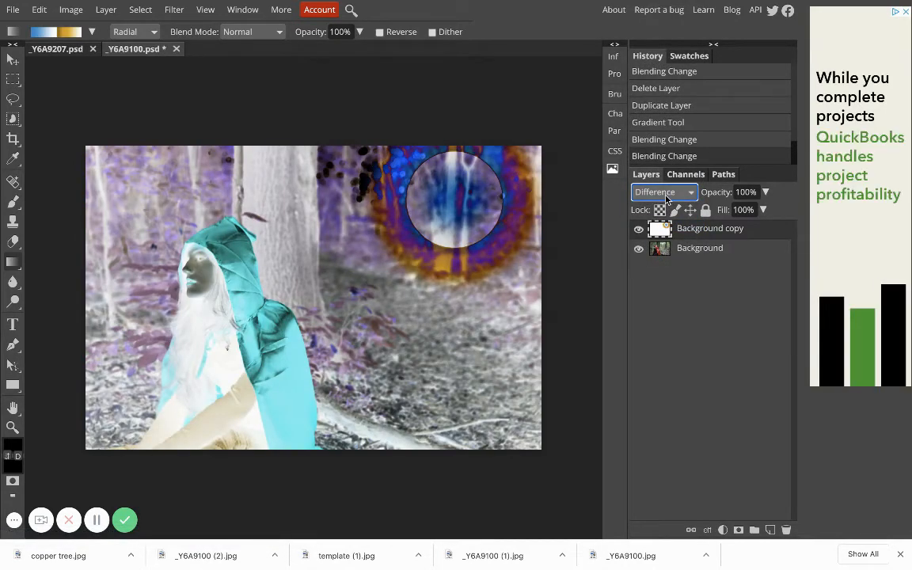
pyautogui.click(665, 192)
pyautogui.click(663, 252)
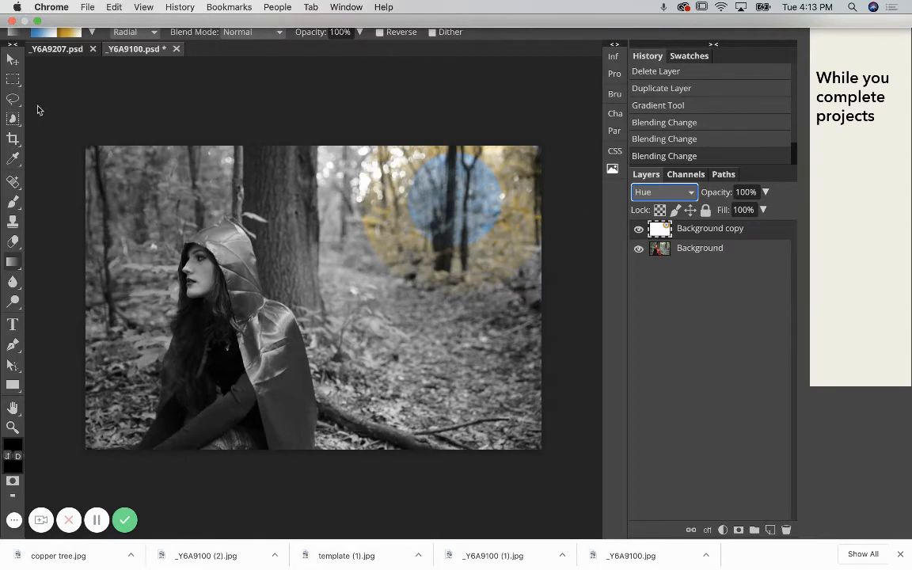
# Save the blended photo document as a PSD file
pyautogui.click(13, 9)
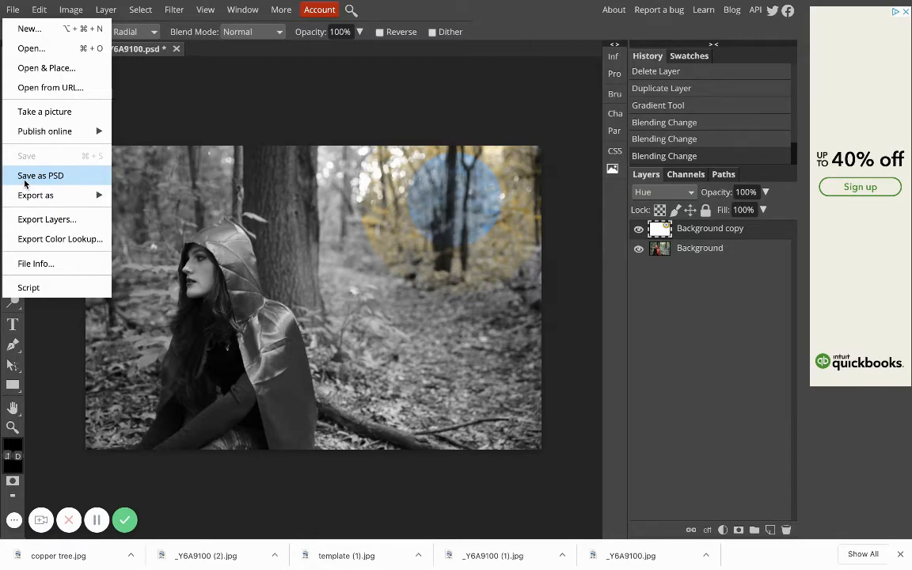
pyautogui.click(52, 179)
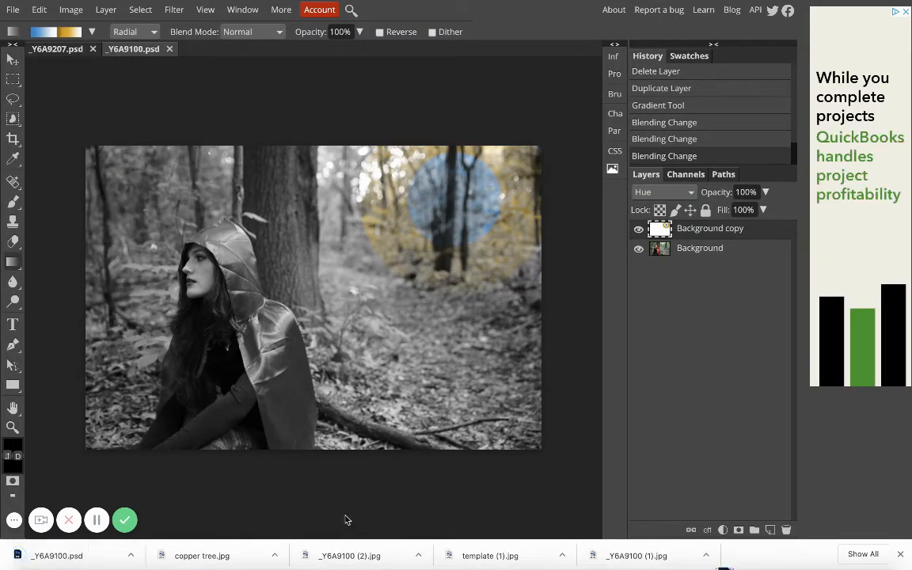
pyautogui.click(13, 10)
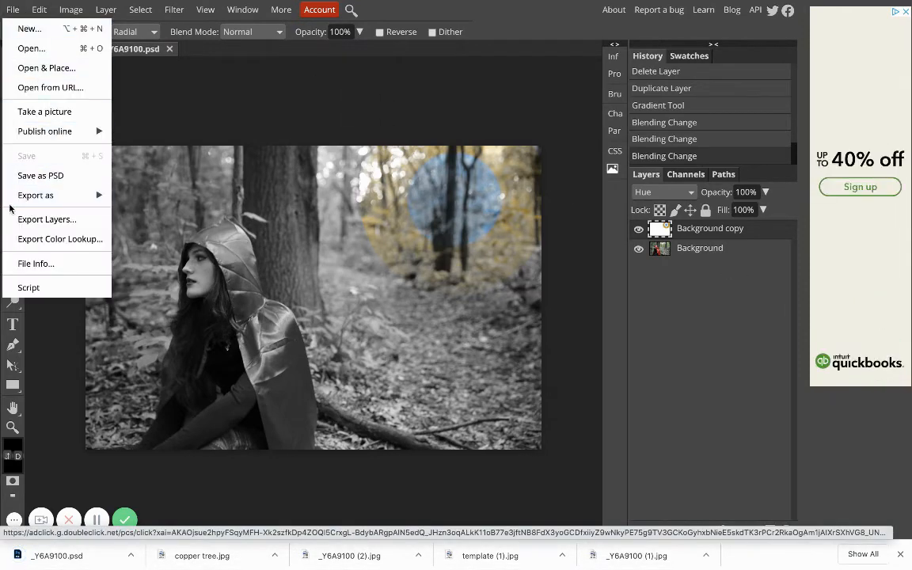
pyautogui.moveTo(35, 195)
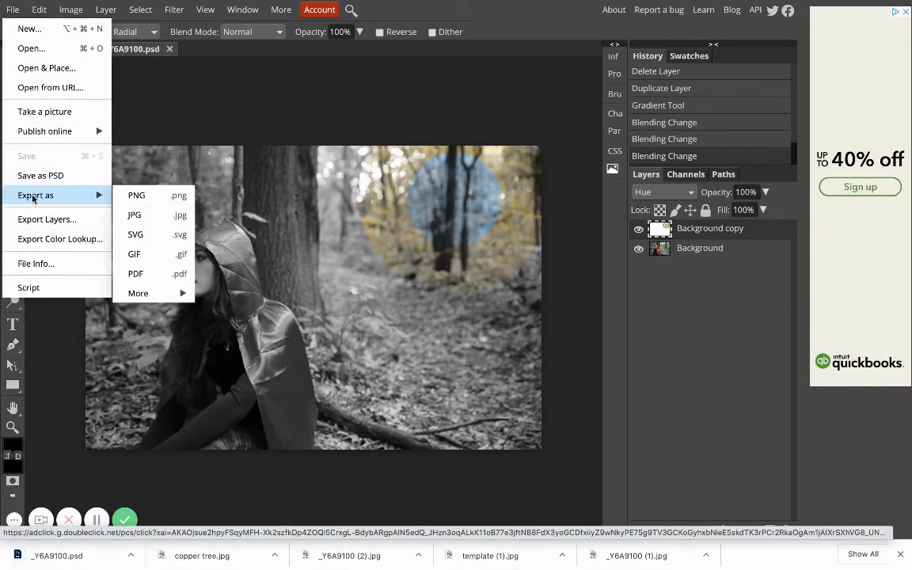
pyautogui.click(135, 216)
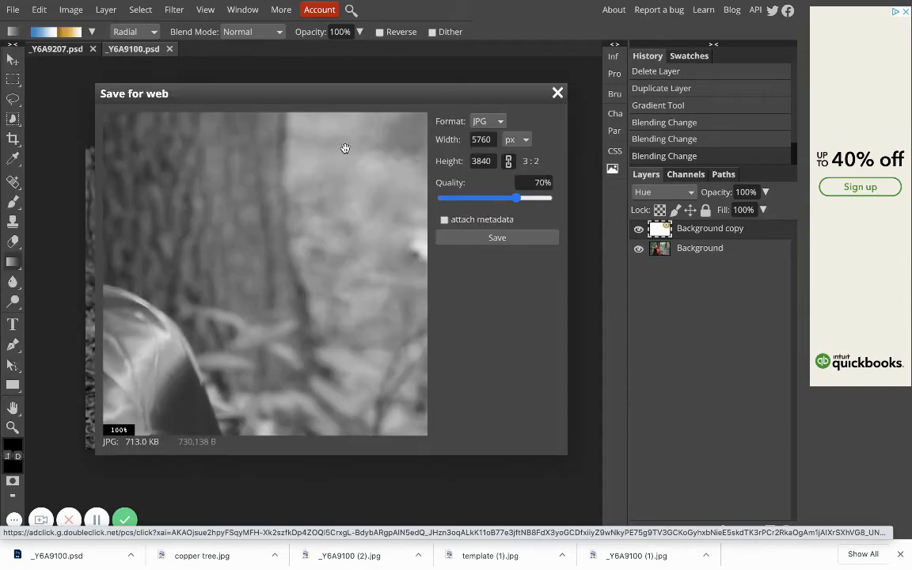
pyautogui.click(558, 95)
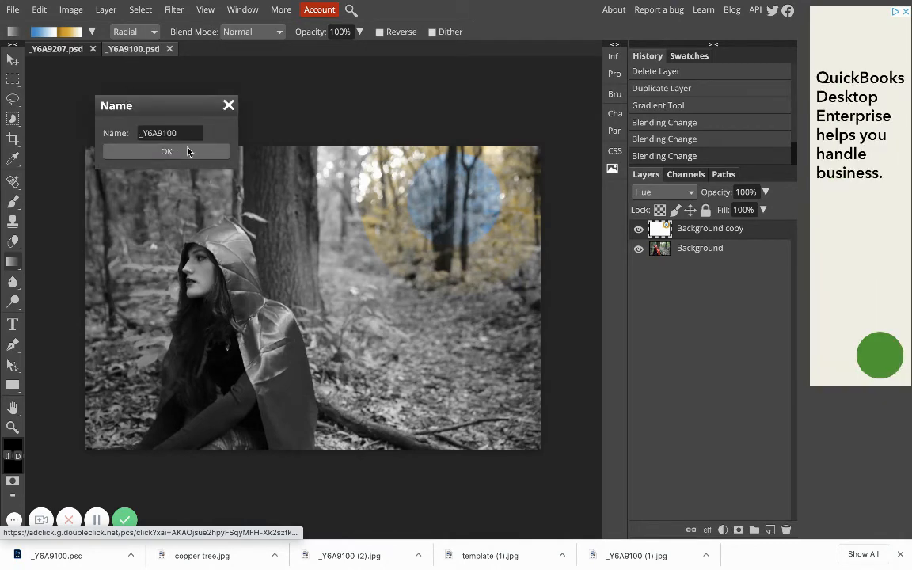
# Rename the open photo document as blue moon
pyautogui.moveTo(187, 133); pyautogui.dragTo(123, 135)
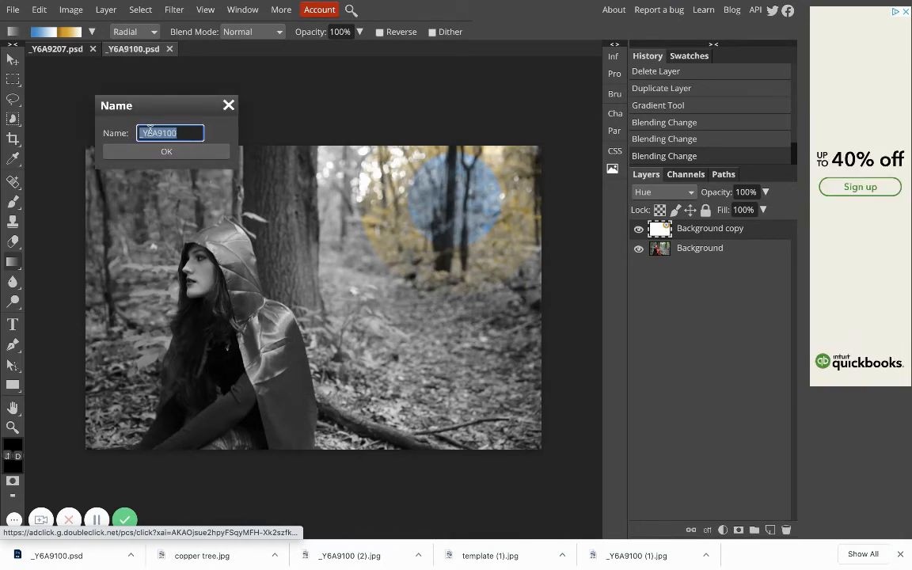
pyautogui.write('blue moon')
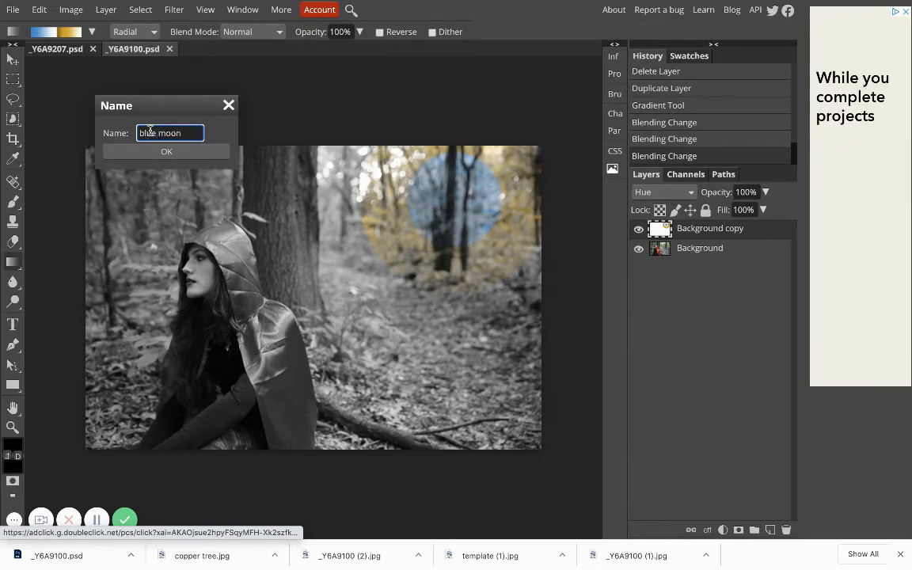
pyautogui.click(156, 152)
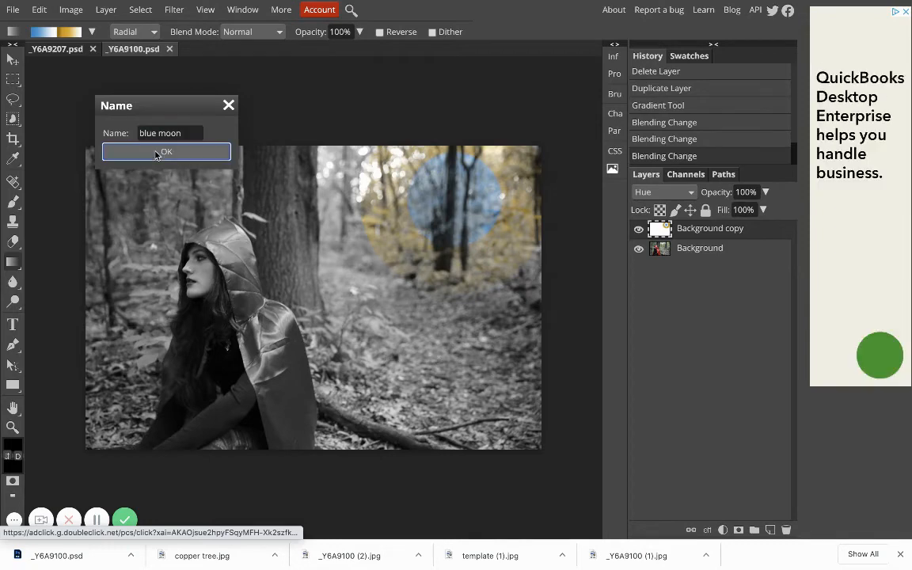
# Export the renamed document as a JPG at 5760 × 3840 px and 70% quality
pyautogui.click(13, 8)
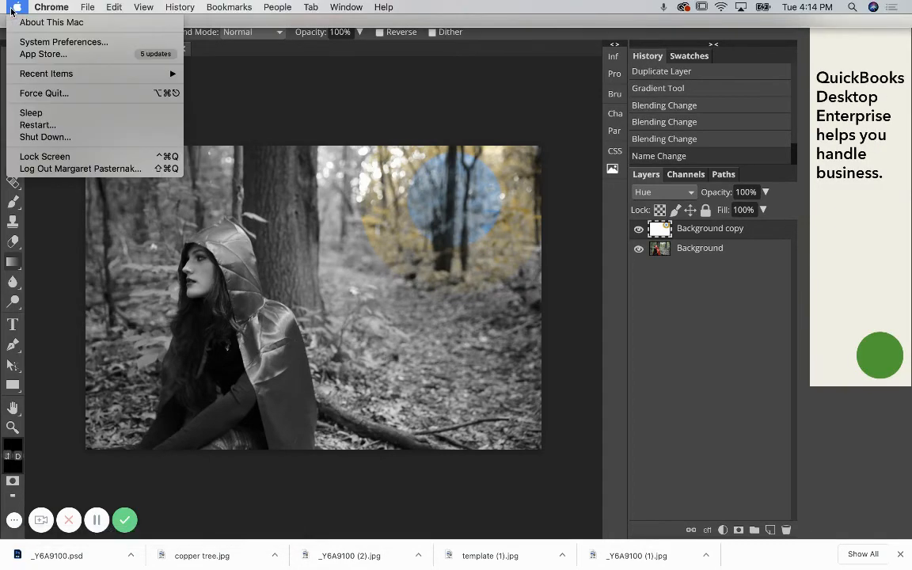
pyautogui.click(13, 9)
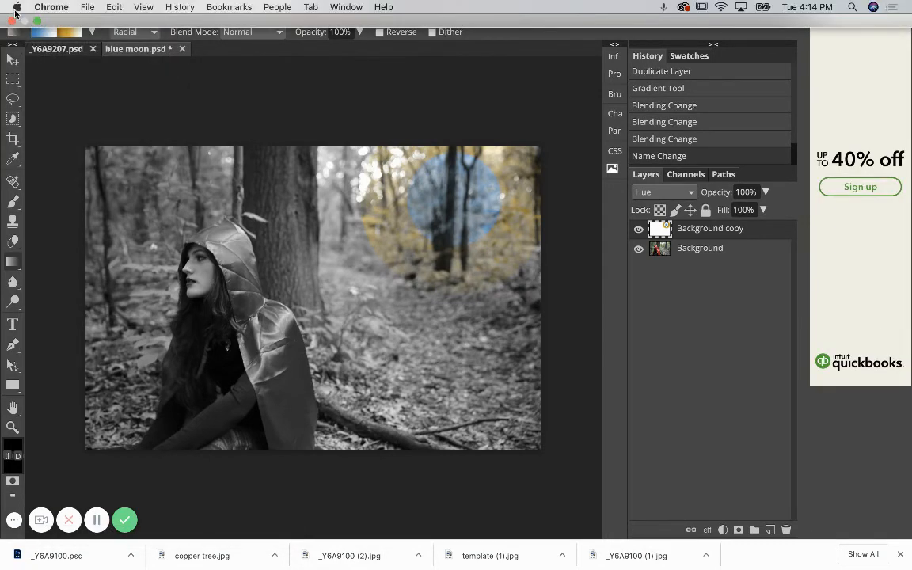
pyautogui.click(13, 11)
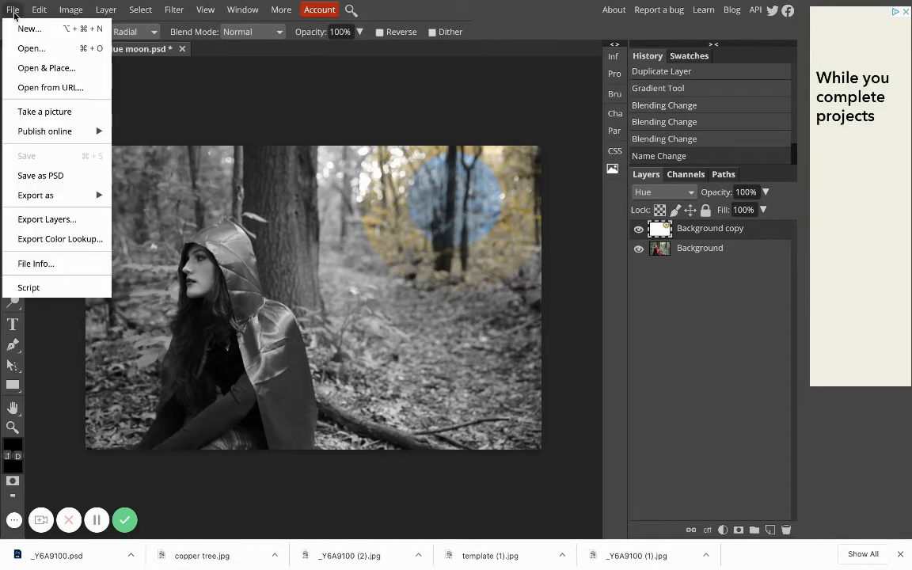
pyautogui.moveTo(99, 195)
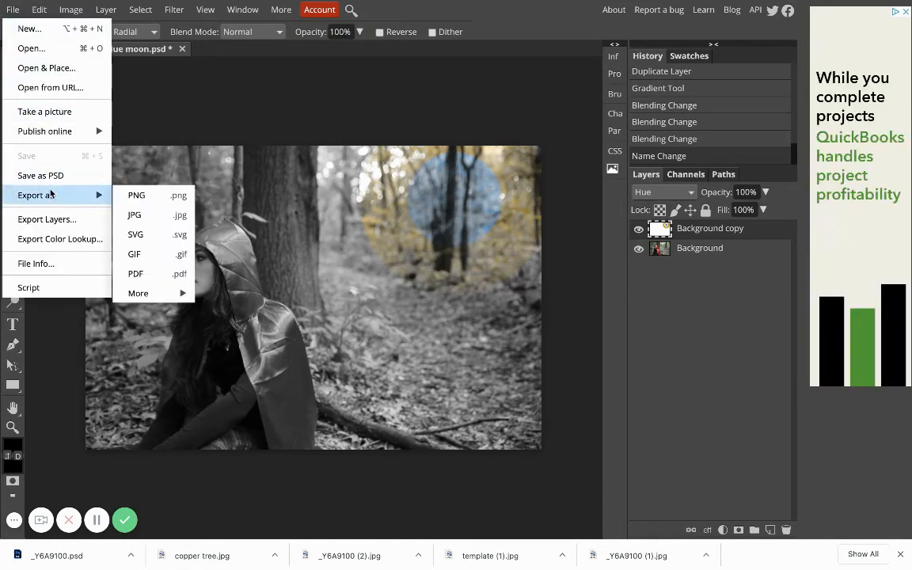
pyautogui.click(153, 217)
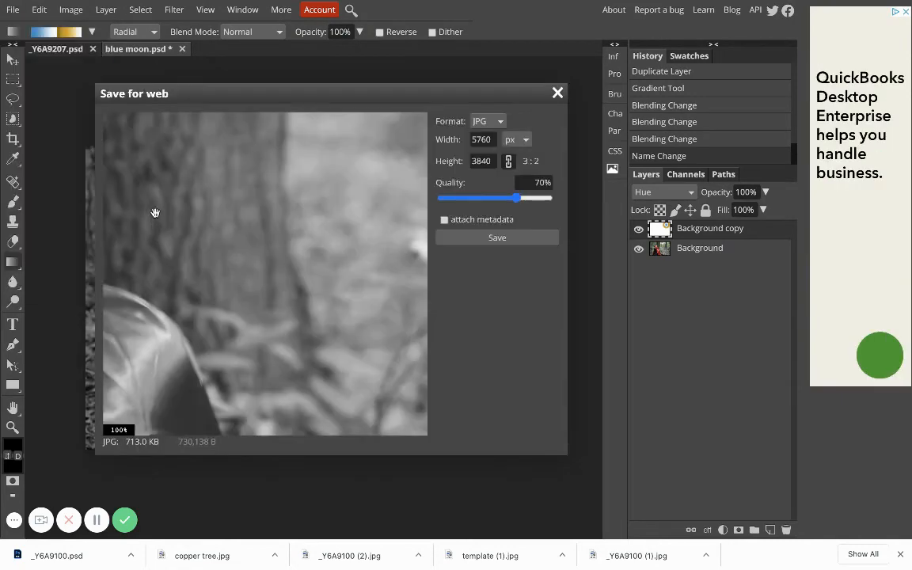
pyautogui.click(494, 237)
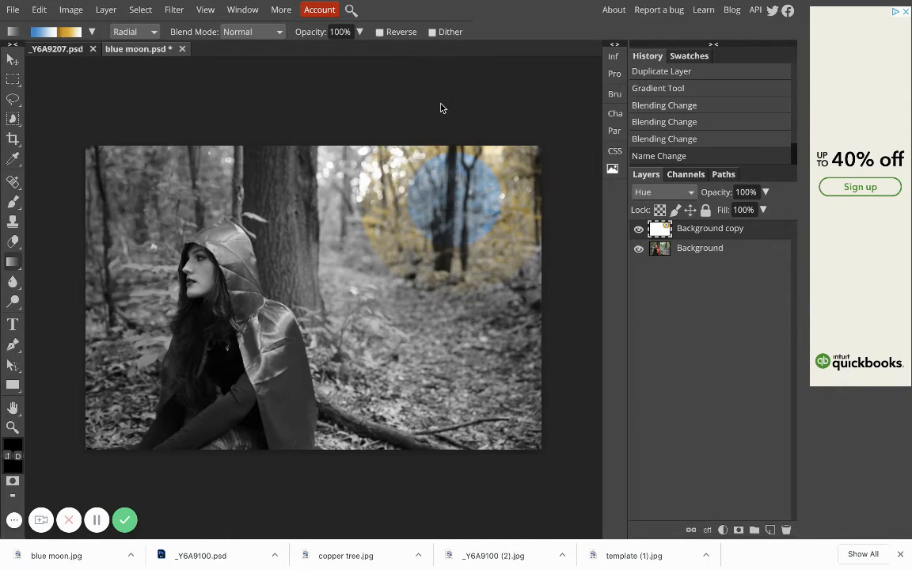
# Exit full screen and look through the Downloads folder in Finder as columns for the exported images
pyautogui.press('v')
pyautogui.hotkey('ctrl', 't')
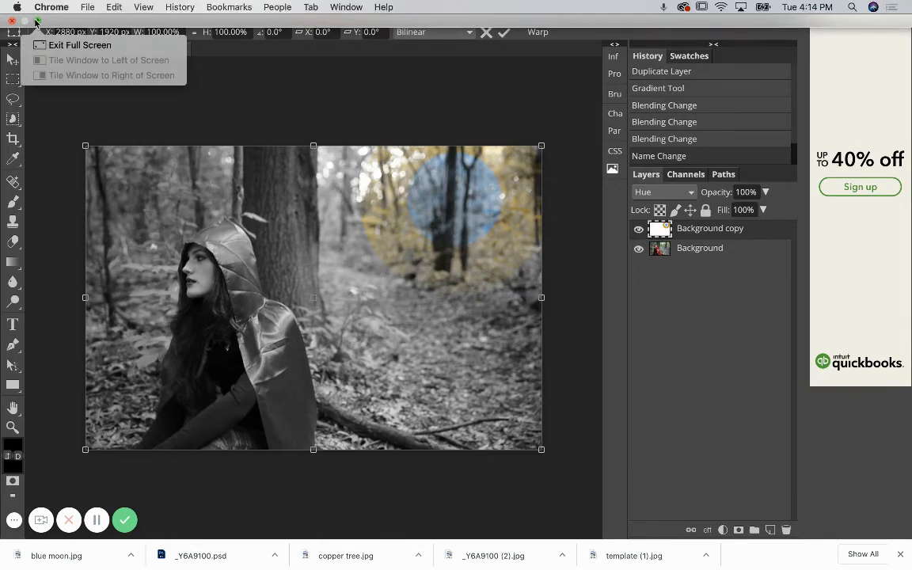
pyautogui.click(35, 21)
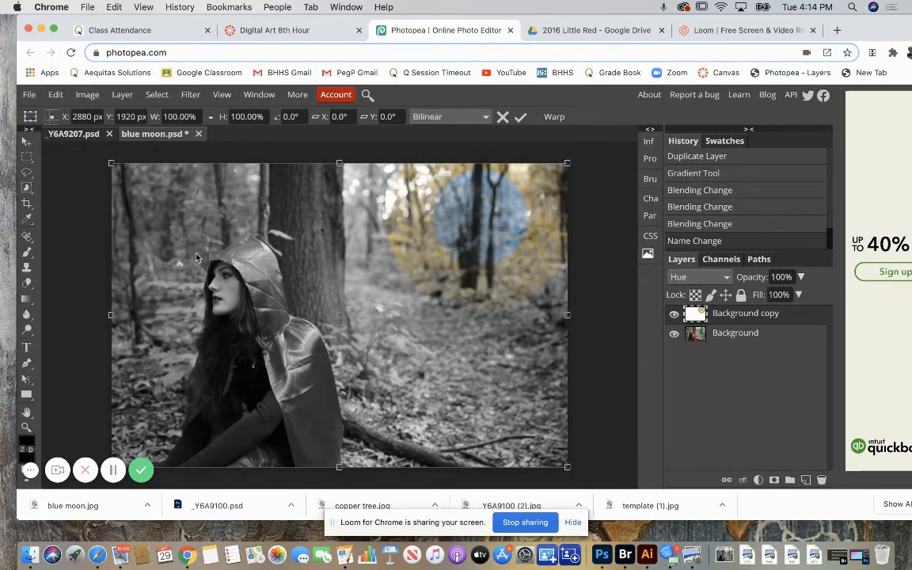
pyautogui.click(29, 556)
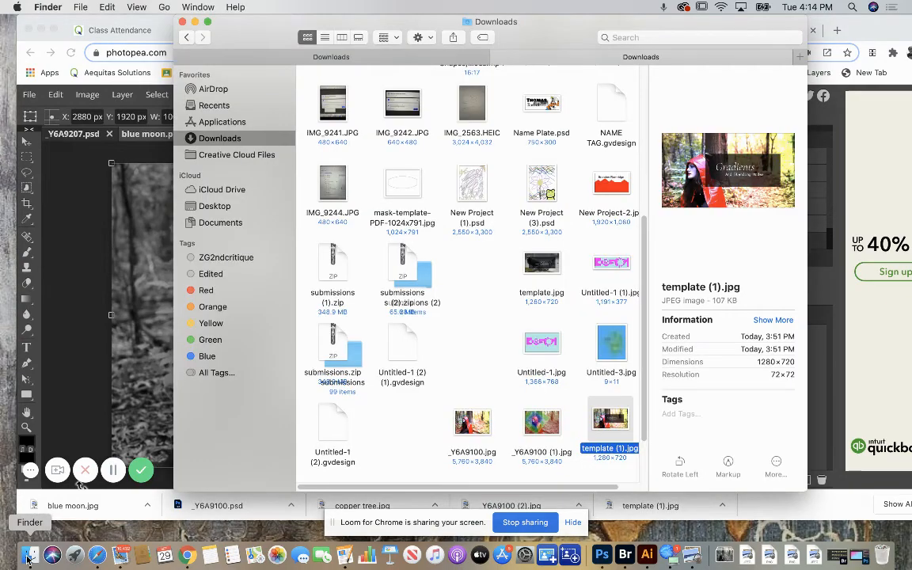
pyautogui.click(325, 38)
pyautogui.click(342, 38)
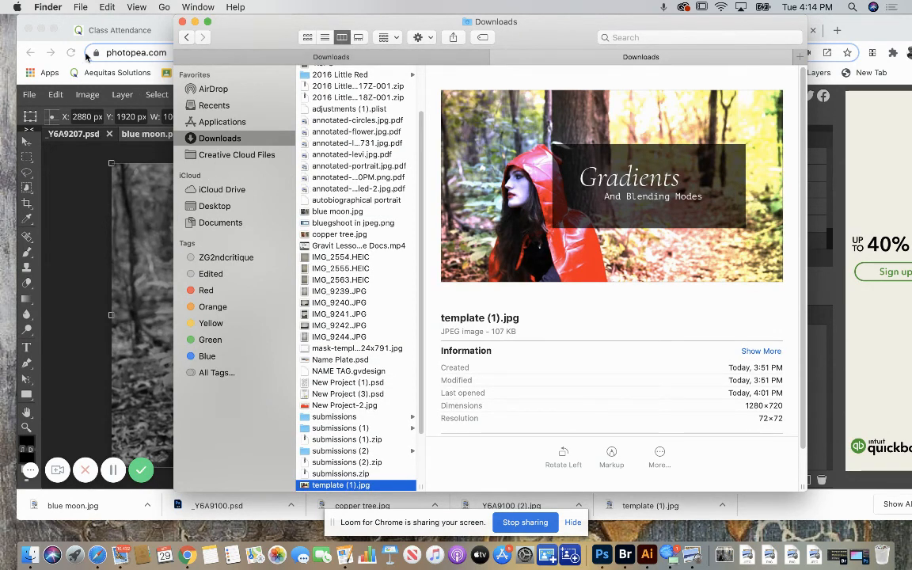
pyautogui.click(60, 28)
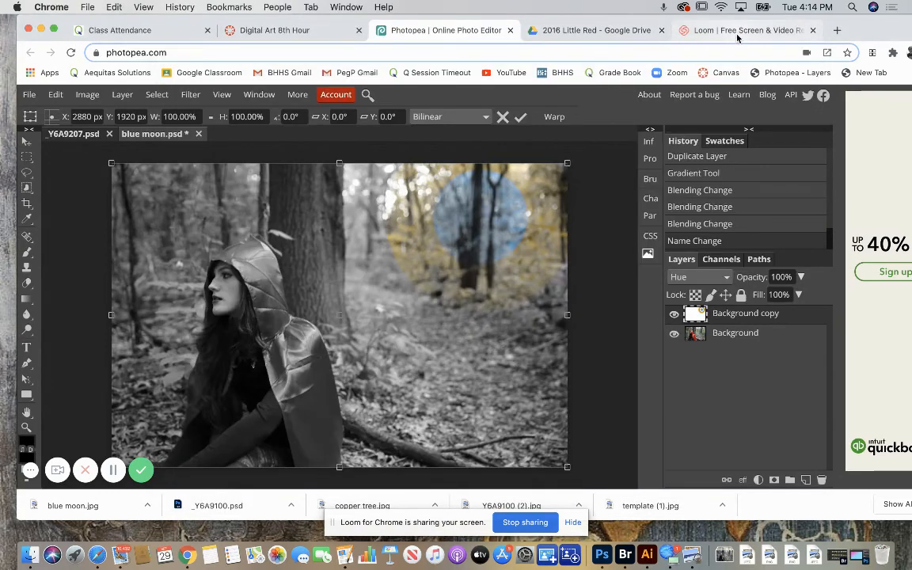
# Switch to Google Drive and create a folder named altered little red inside 2016 Little Red
pyautogui.click(601, 30)
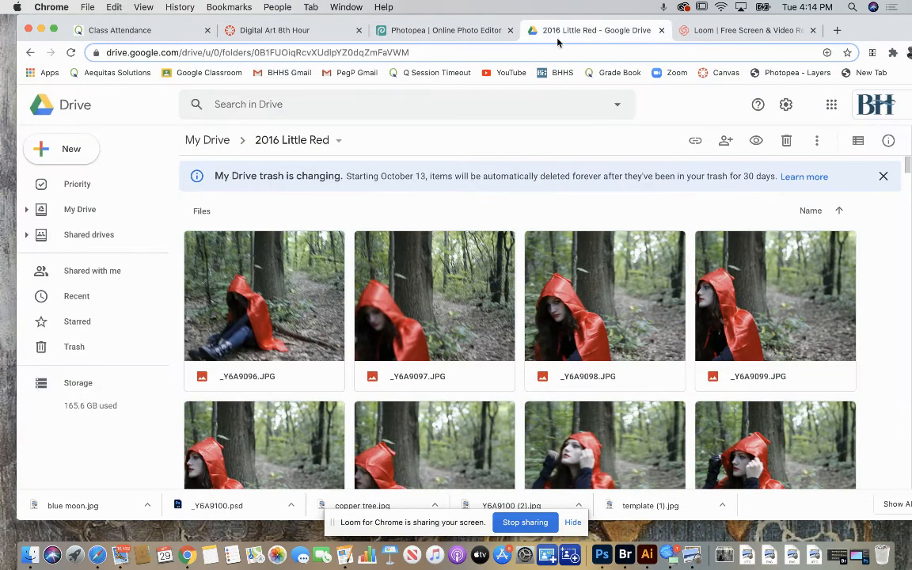
pyautogui.click(71, 148)
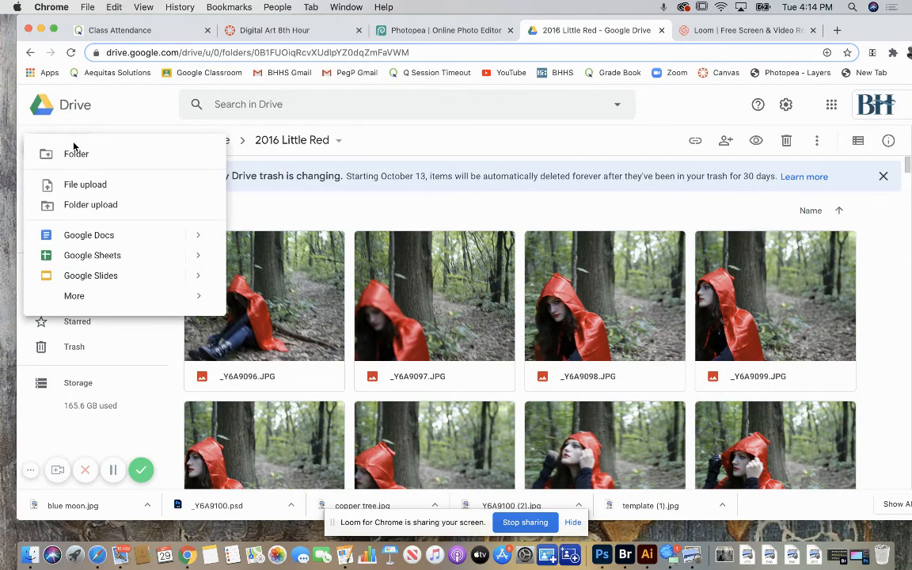
pyautogui.click(96, 159)
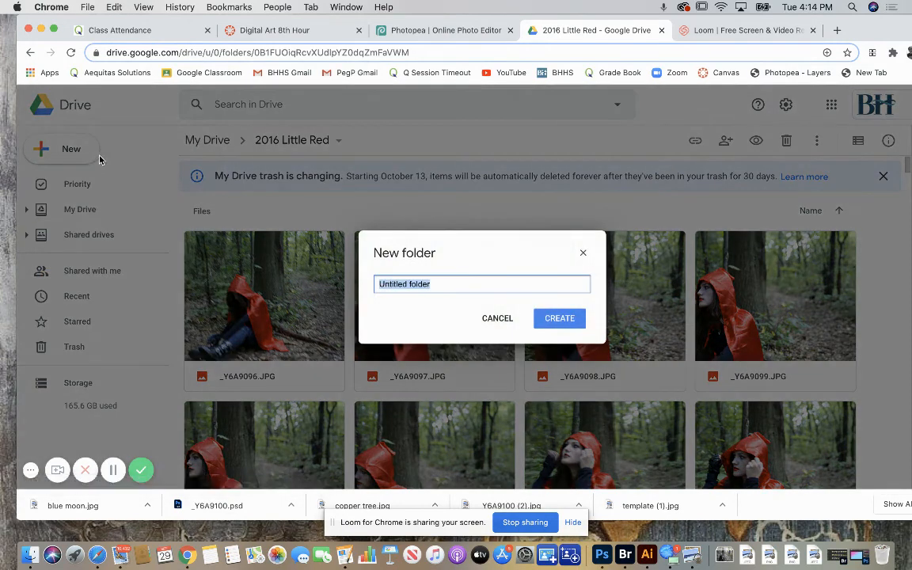
pyautogui.write('altered little red')
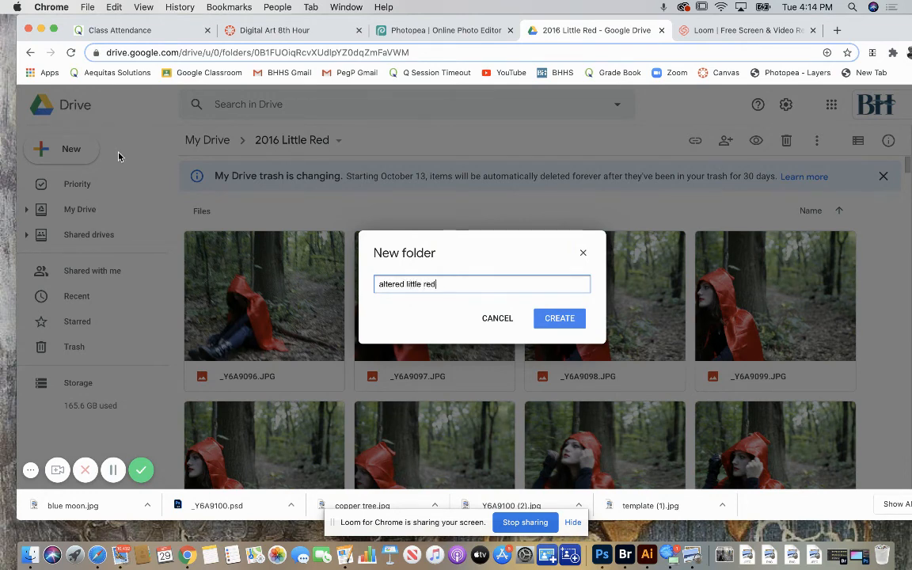
pyautogui.click(560, 318)
pyautogui.scroll(-10, 560, 322)
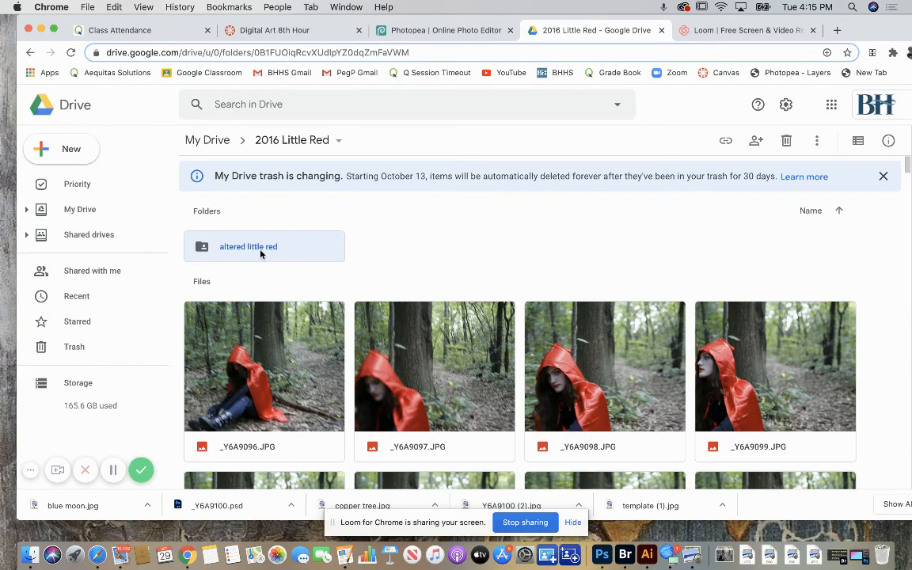
# Open the altered little red folder and upload blue moon.jpg from Downloads into it
pyautogui.doubleClick(261, 252)
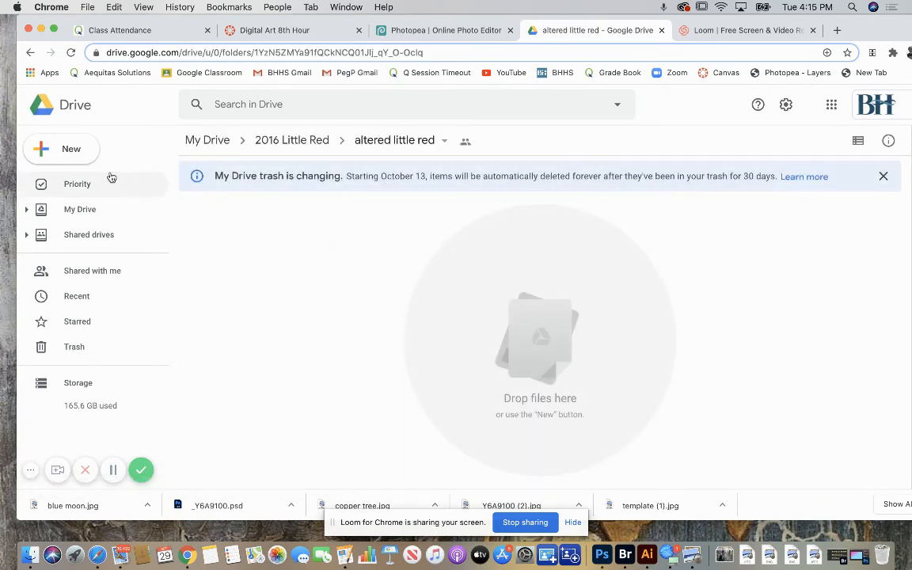
pyautogui.click(85, 154)
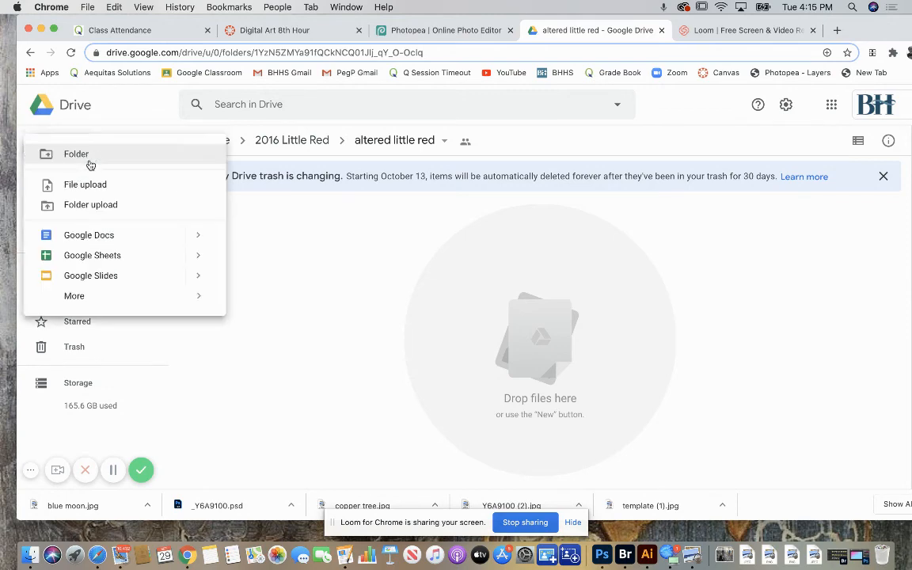
pyautogui.click(97, 185)
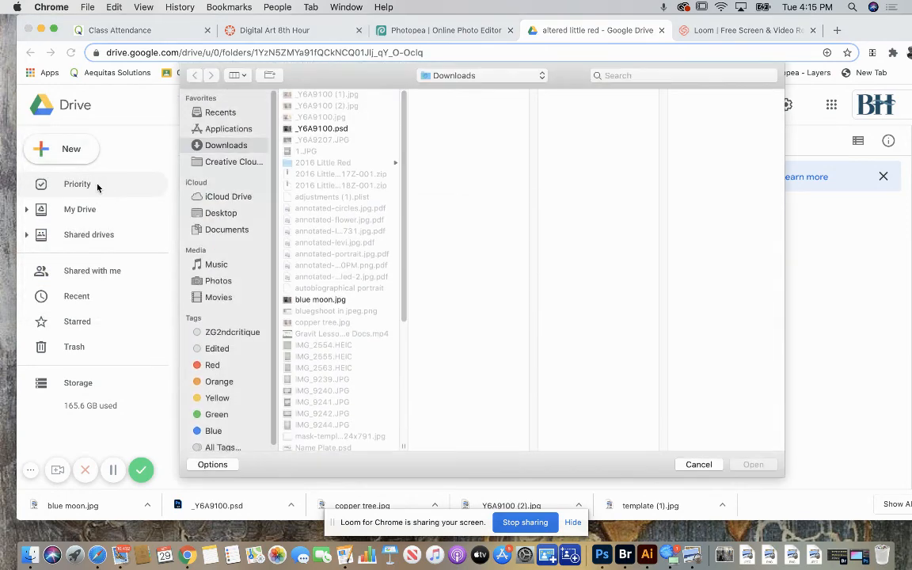
pyautogui.click(331, 300)
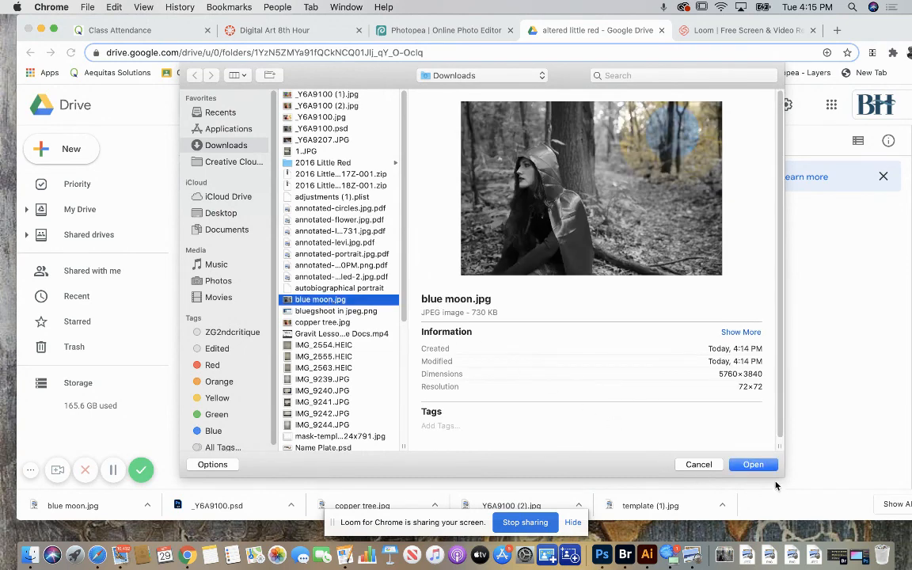
pyautogui.click(754, 464)
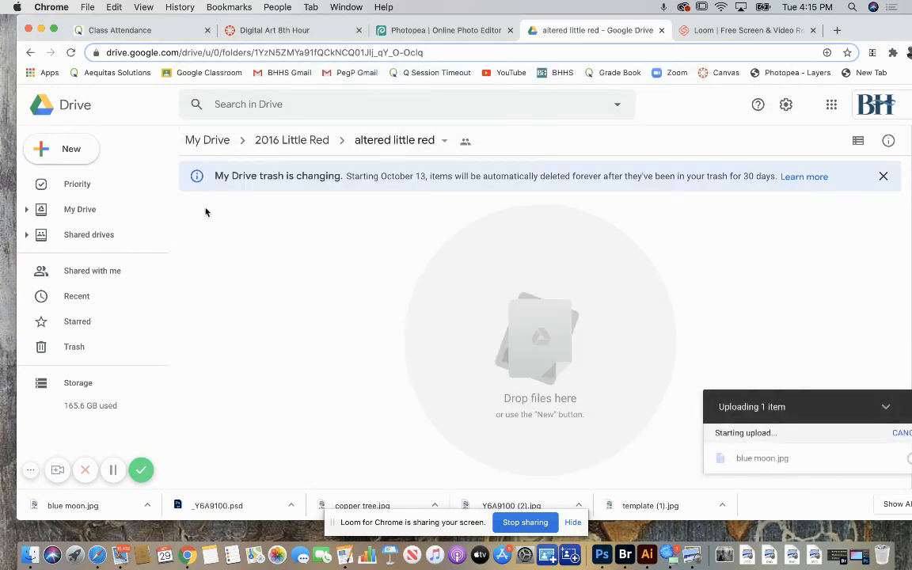
# Upload copper tree.jpg from Downloads into the altered little red folder, and return to Photopea
pyautogui.click(87, 150)
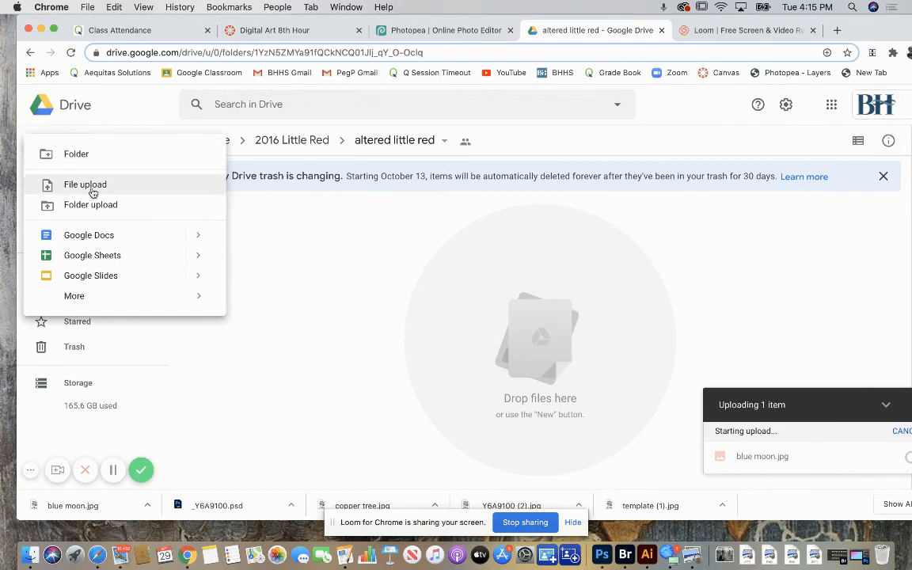
pyautogui.click(89, 185)
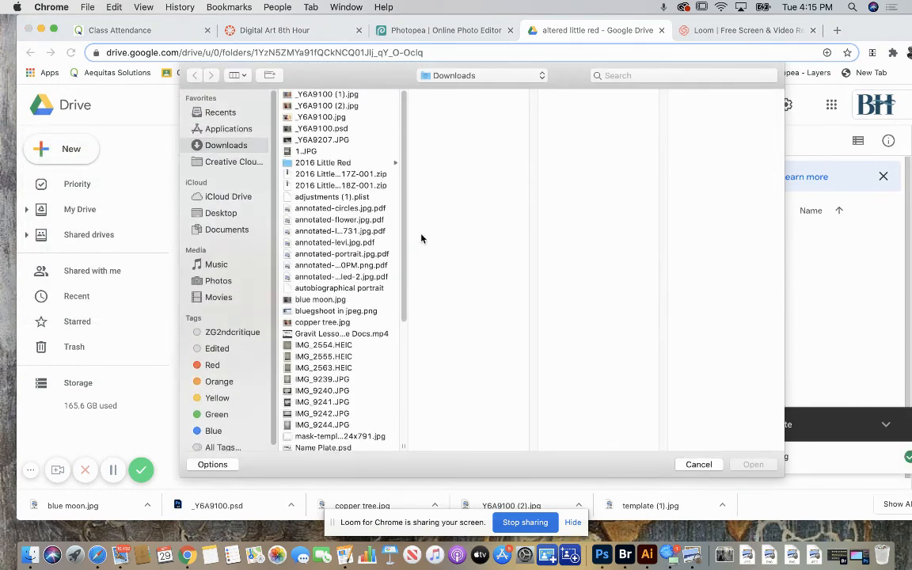
pyautogui.moveTo(405, 203); pyautogui.dragTo(402, 321)
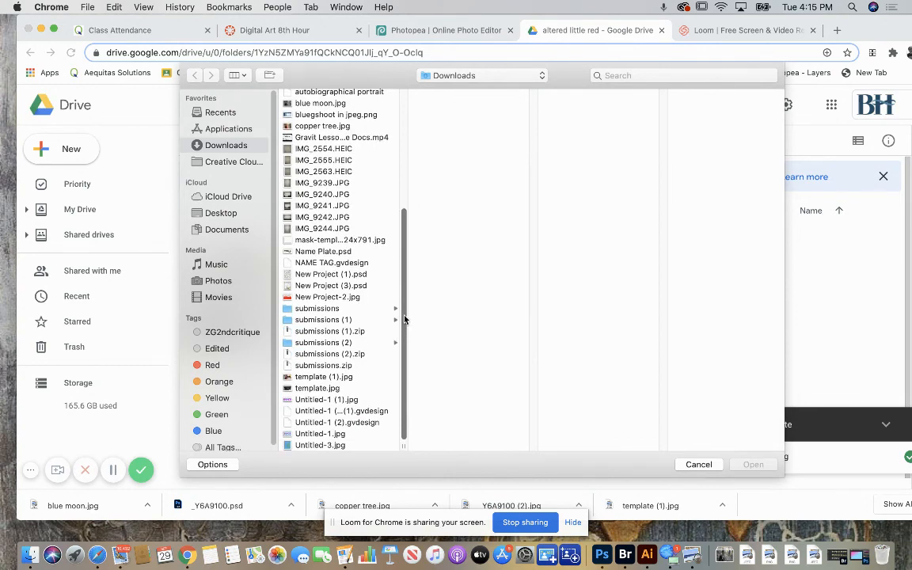
pyautogui.moveTo(404, 319); pyautogui.dragTo(404, 156)
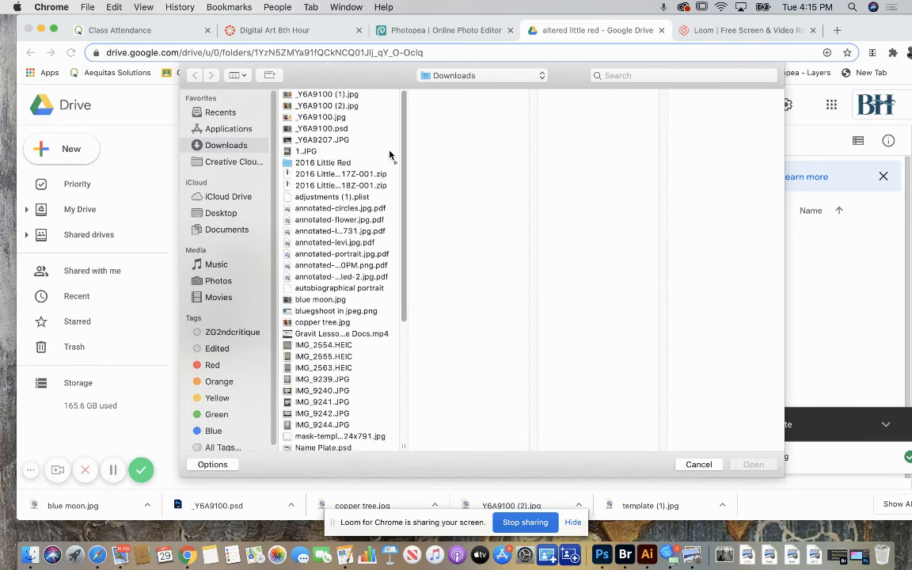
pyautogui.click(384, 151)
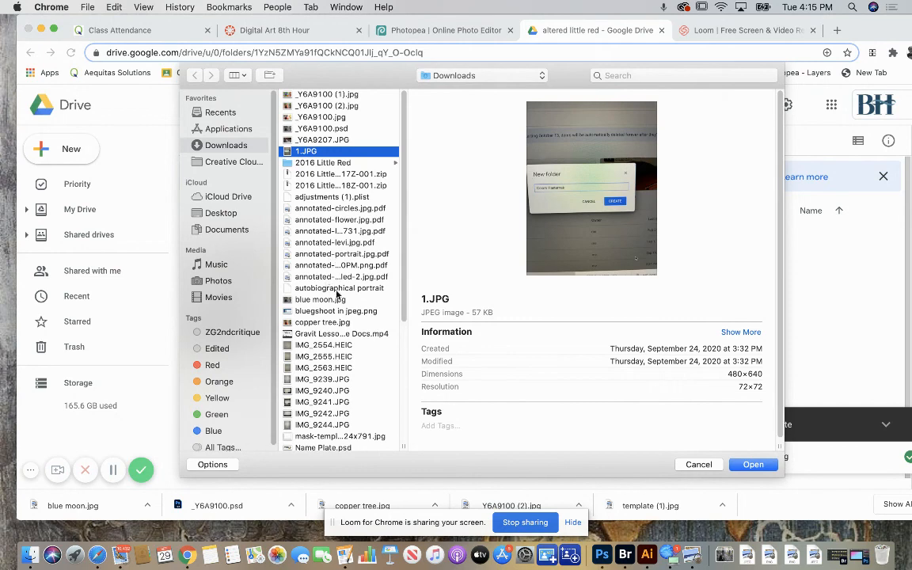
pyautogui.click(330, 322)
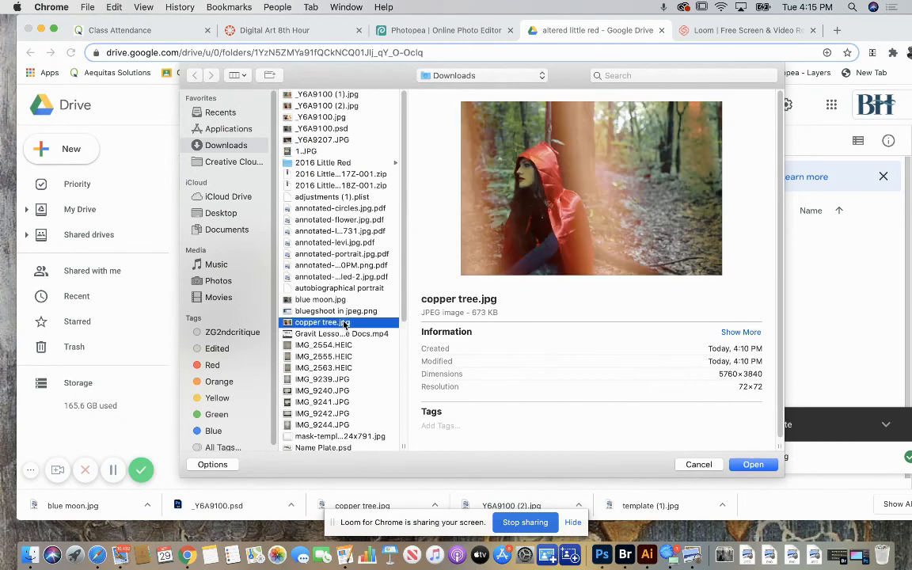
pyautogui.click(752, 464)
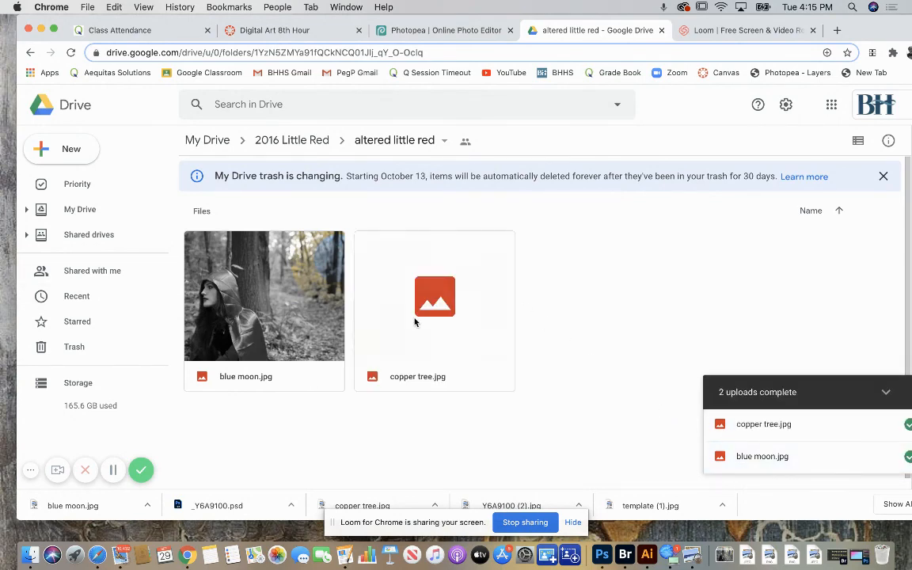
pyautogui.click(487, 36)
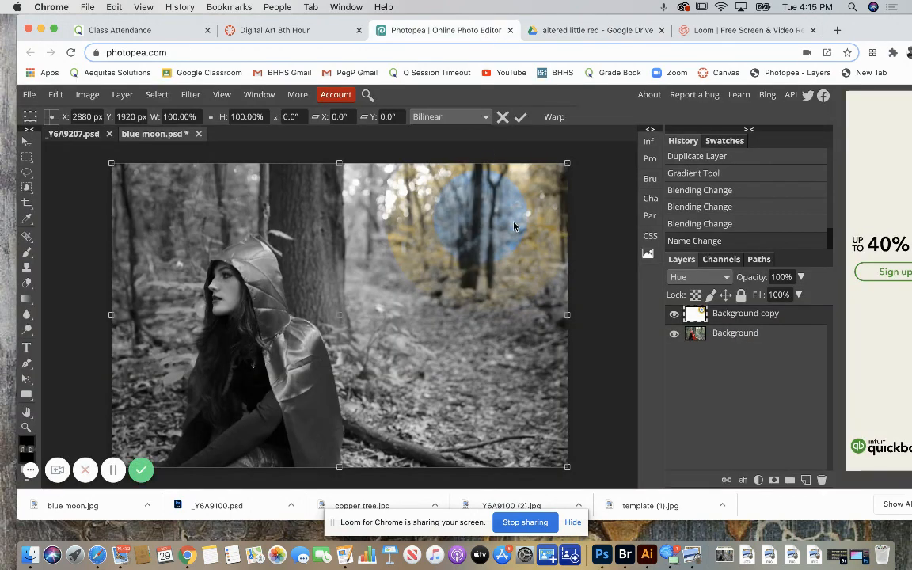